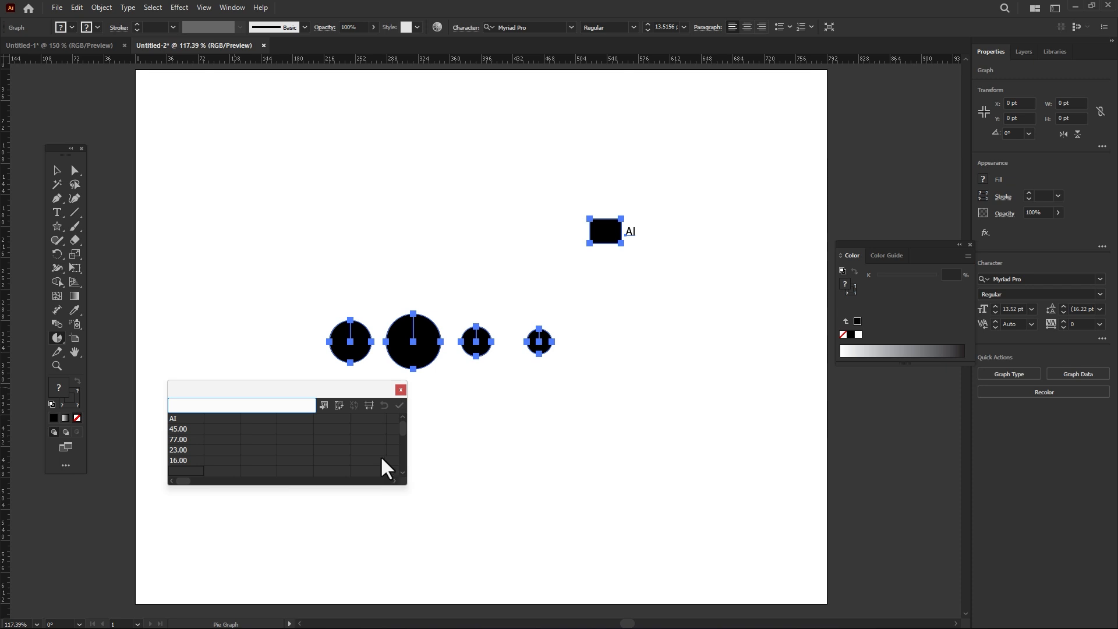
Step: Try graphing the label Ai with 55, 88, 14 and 26 stacked in the second data column, then undo the applied data
key(ctrl+z)
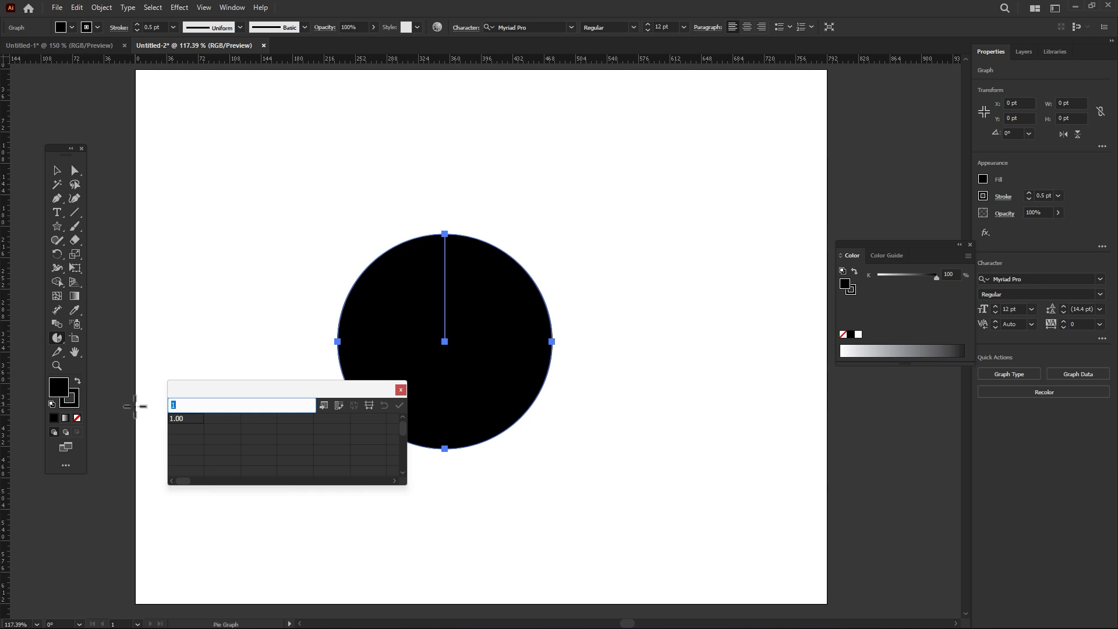
key(Tab)
text(6)
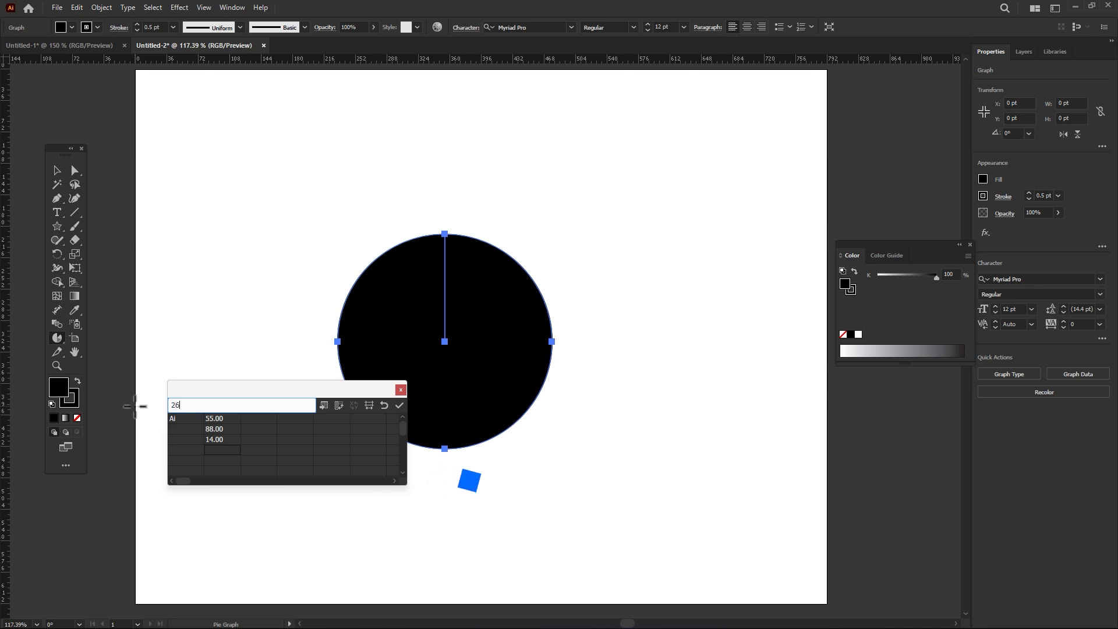
key(Return)
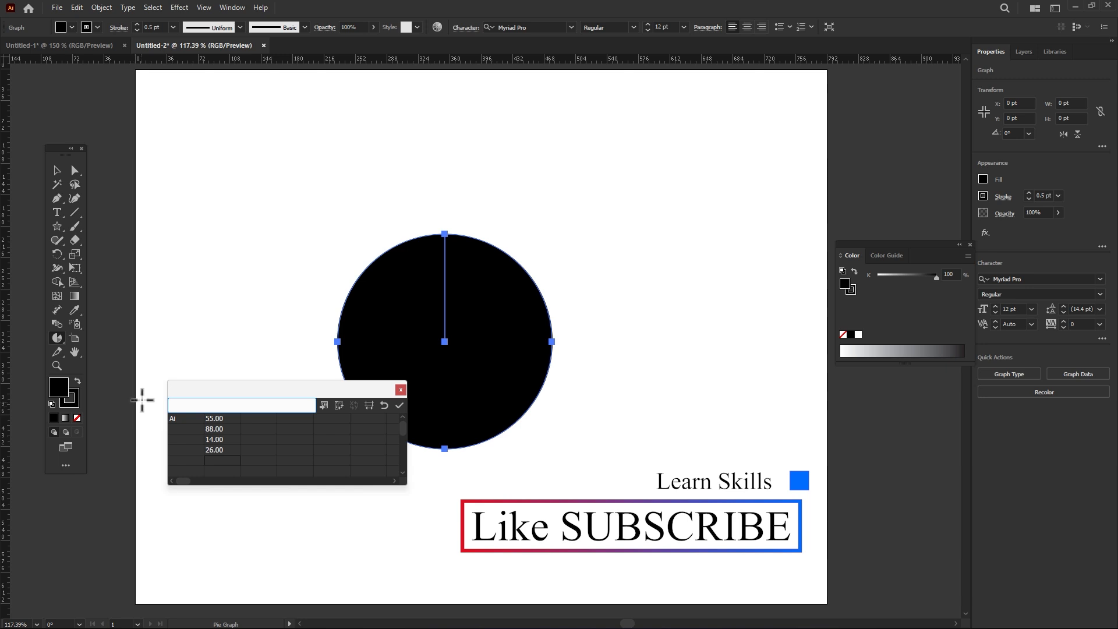
click(400, 406)
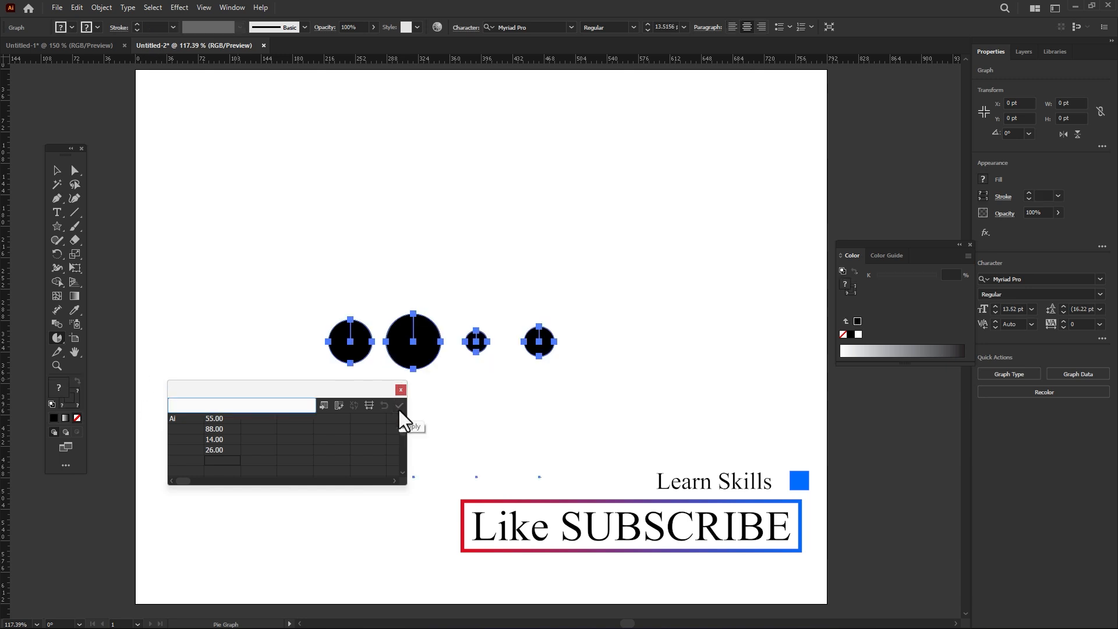
key(ctrl+z)
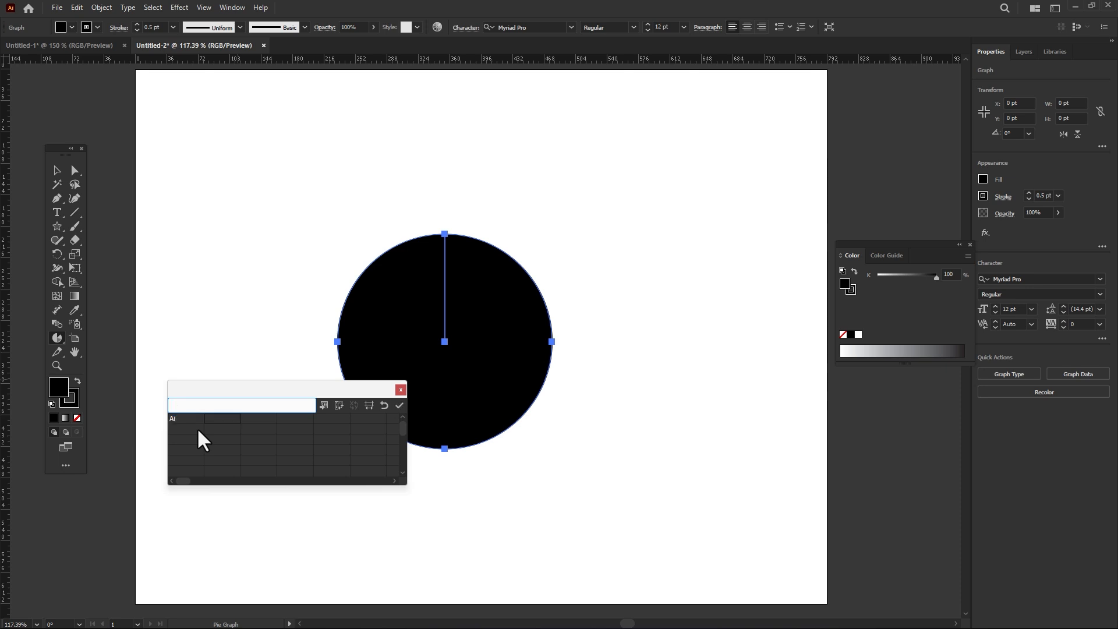
Step: Enter the graph data in one row as Ai, 12, 66, 99 and 35, apply it, and close the data window
text(2)
key(Tab)
text(66)
key(Tab)
text(99)
key(Tab)
key(Tab)
click(400, 405)
drag(374, 391, 270, 453)
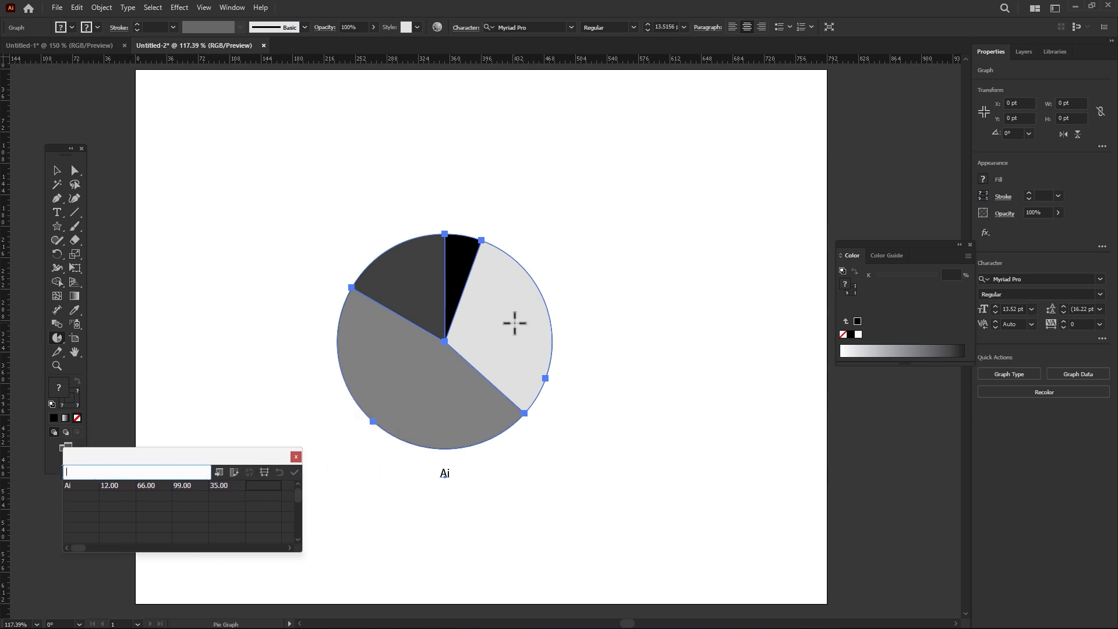
text(a)
click(294, 457)
click(608, 335)
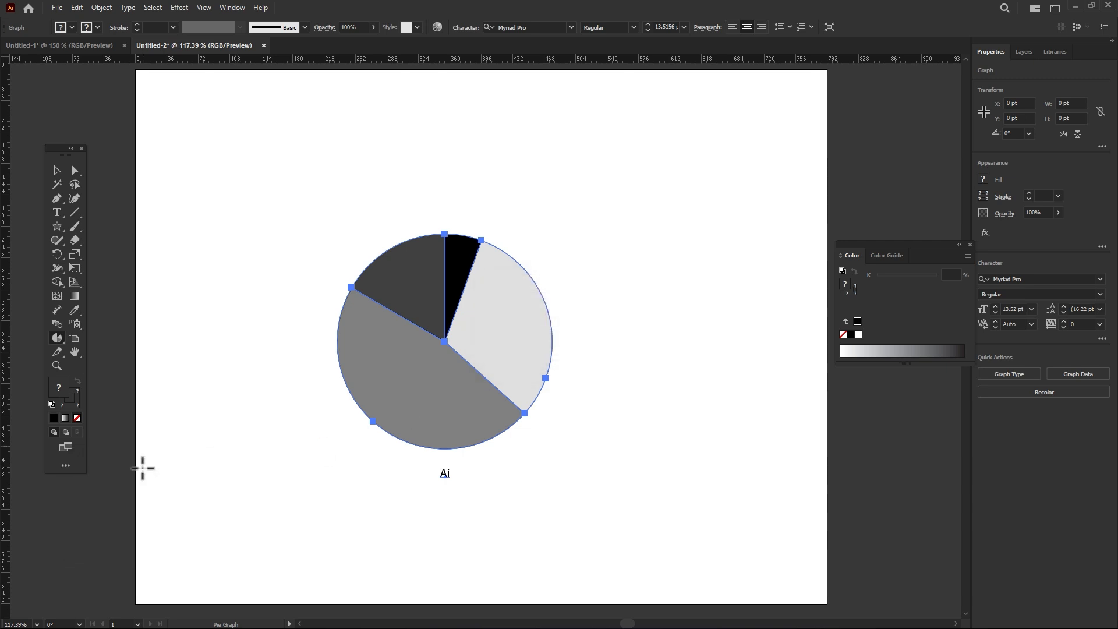
Step: Select only the largest, mid-grey pie slice with Direct Selection and remove its stroke
click(74, 170)
click(379, 166)
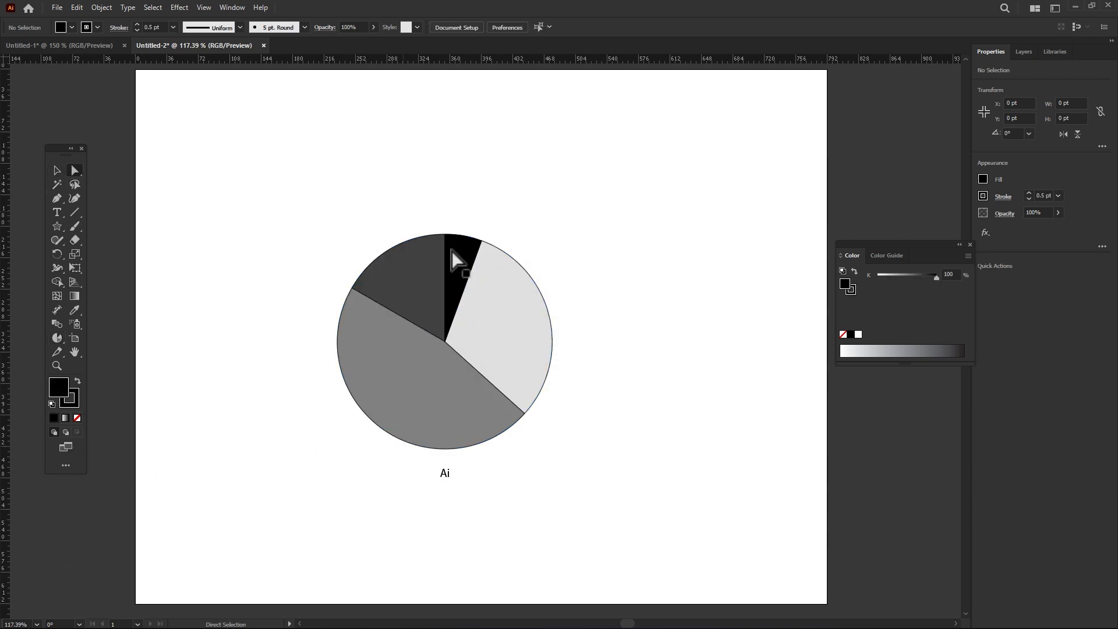
click(420, 411)
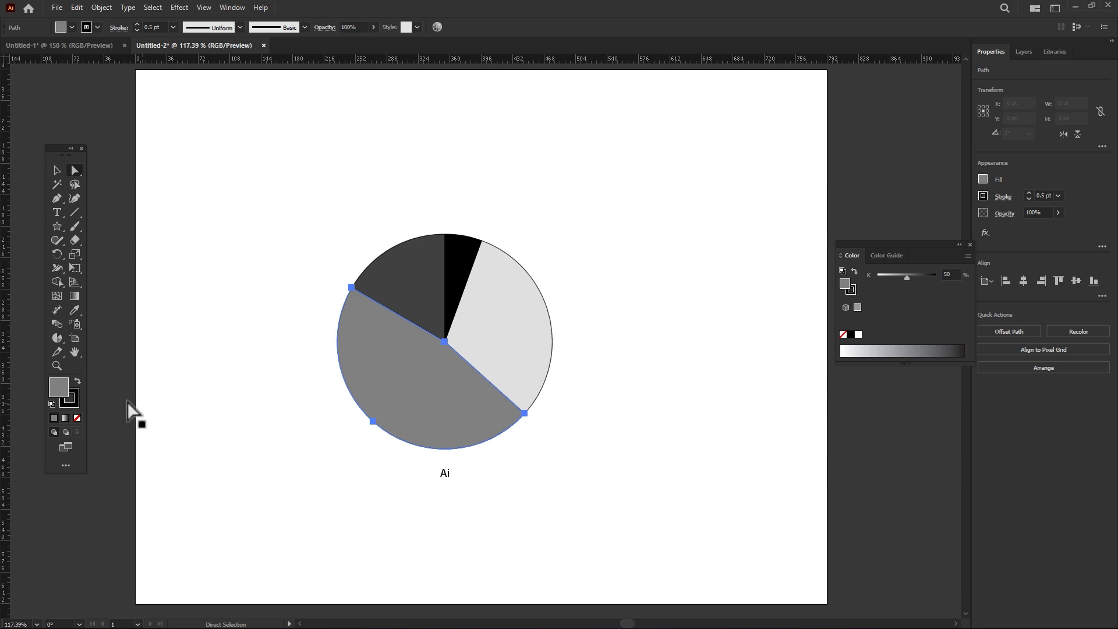
click(75, 395)
click(78, 415)
Step: Try to set the largest slice's fill to red F70000 with the Color Picker
double_click(58, 384)
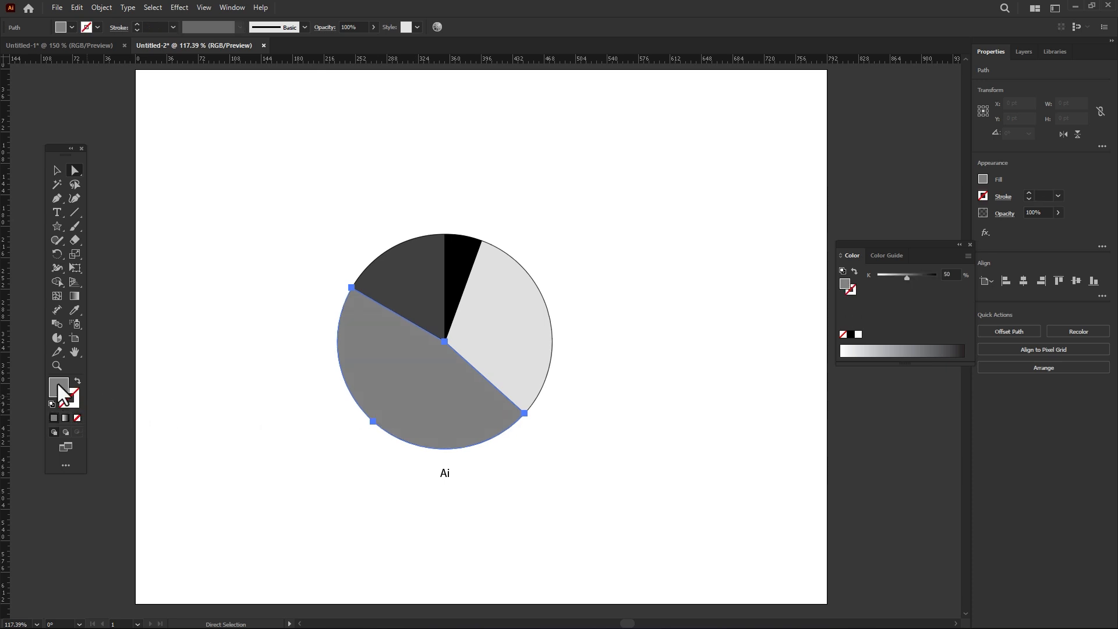
drag(495, 333, 589, 237)
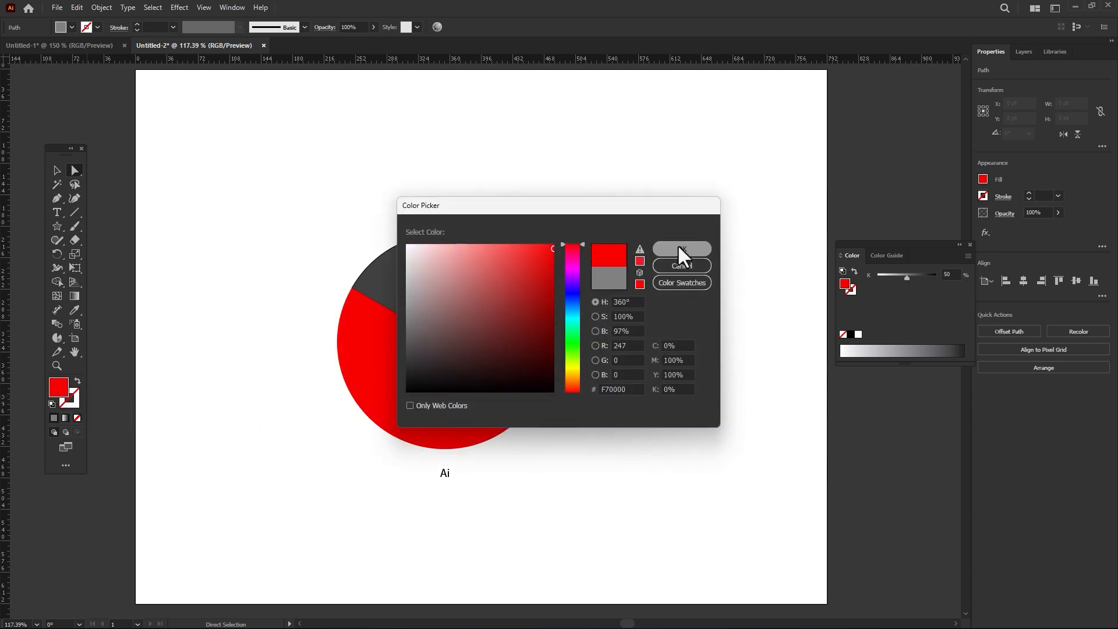
click(677, 245)
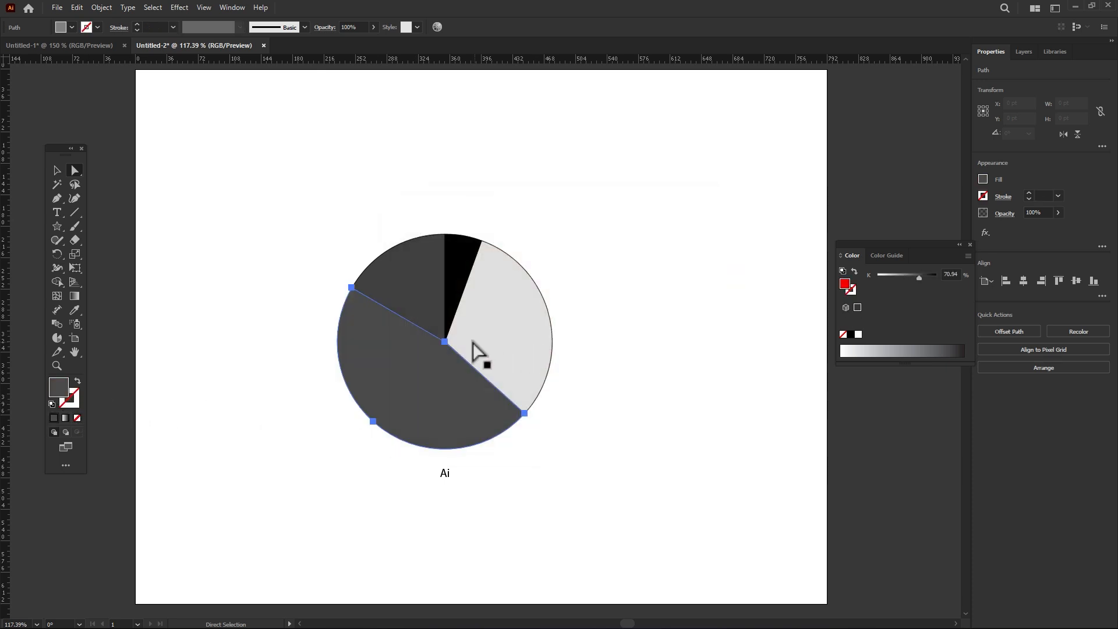
Step: Fill the largest slice with the red swatch and deselect it
click(63, 28)
click(49, 48)
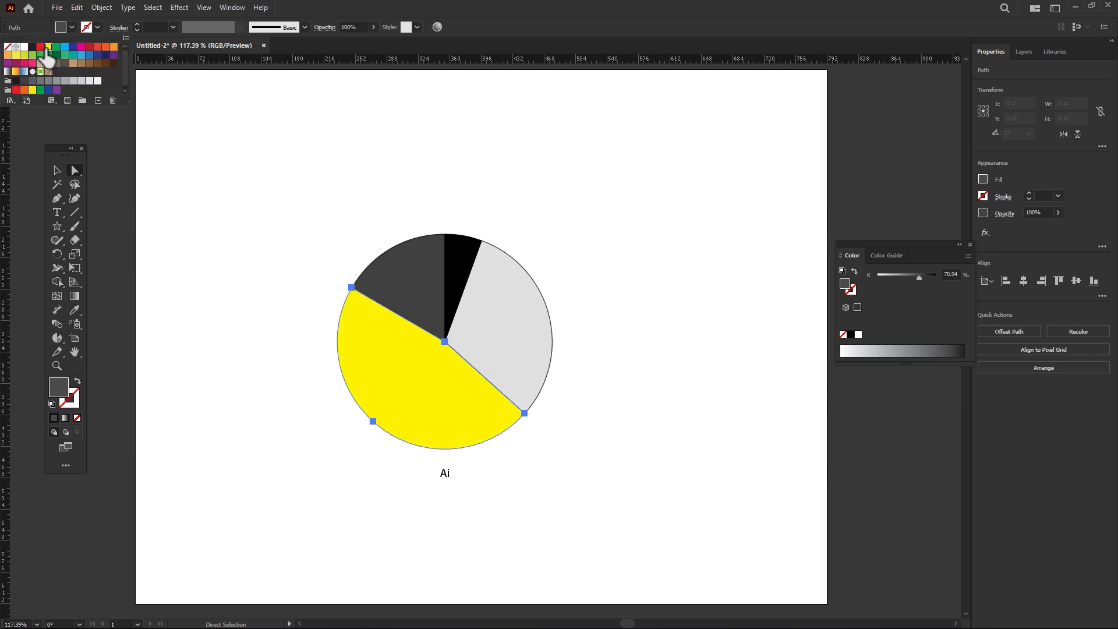
click(40, 47)
click(277, 127)
Step: Fill the light grey slice with the orange swatch F7941D and remove its stroke
click(522, 346)
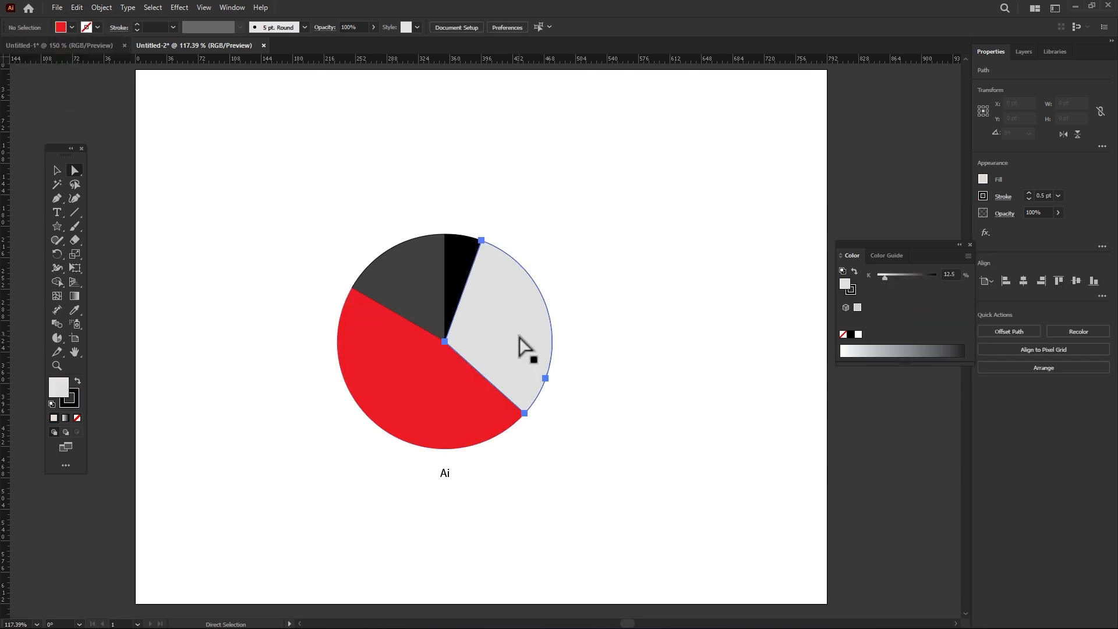
click(71, 26)
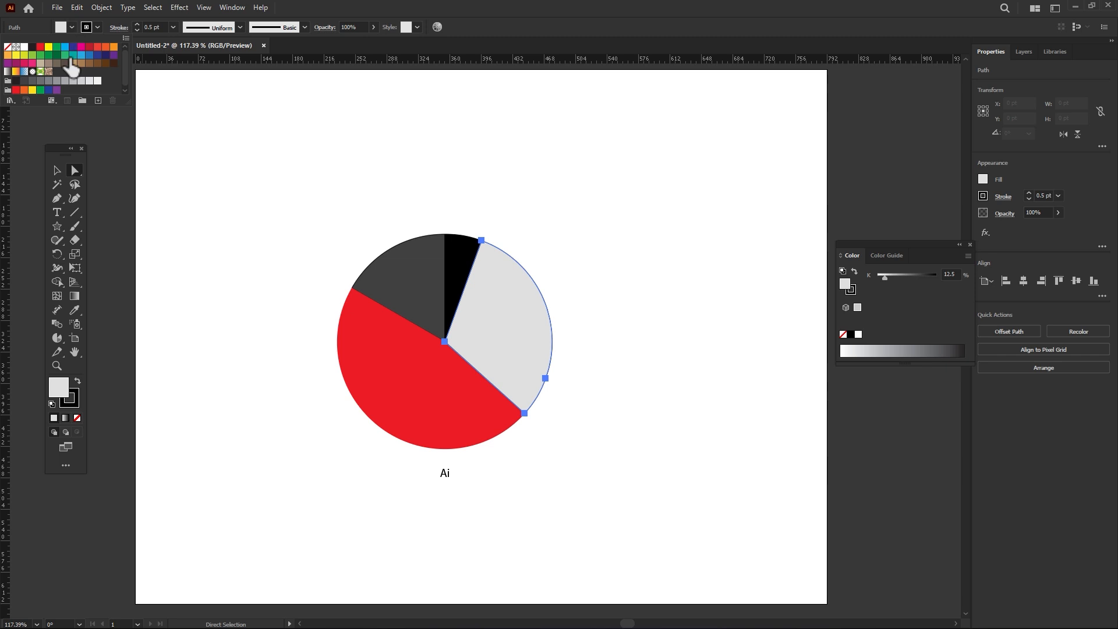
click(97, 46)
click(105, 47)
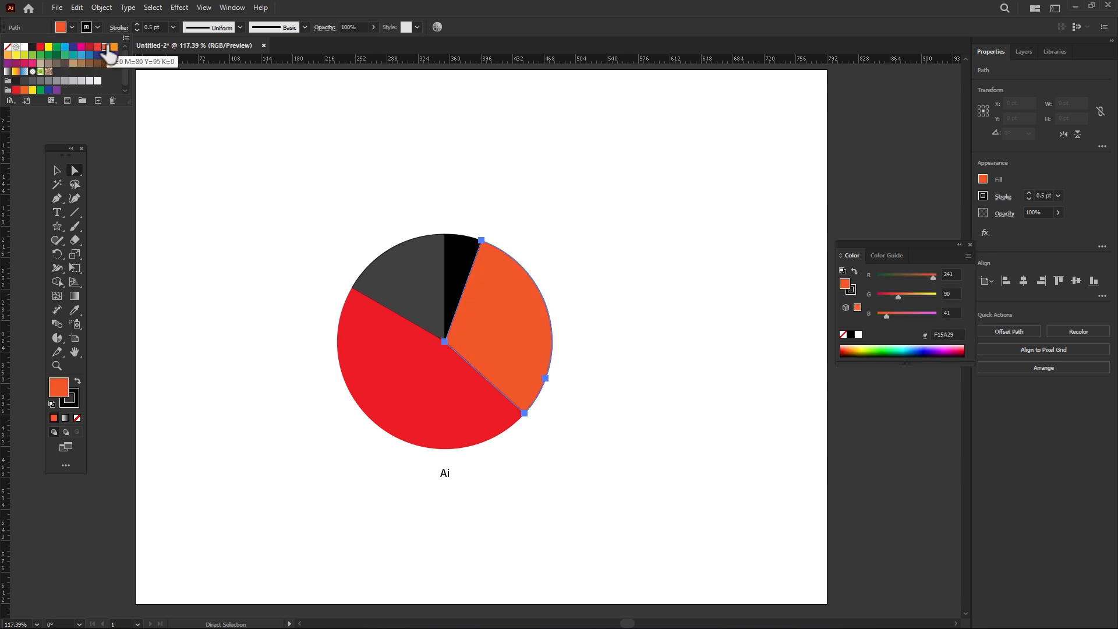
click(114, 47)
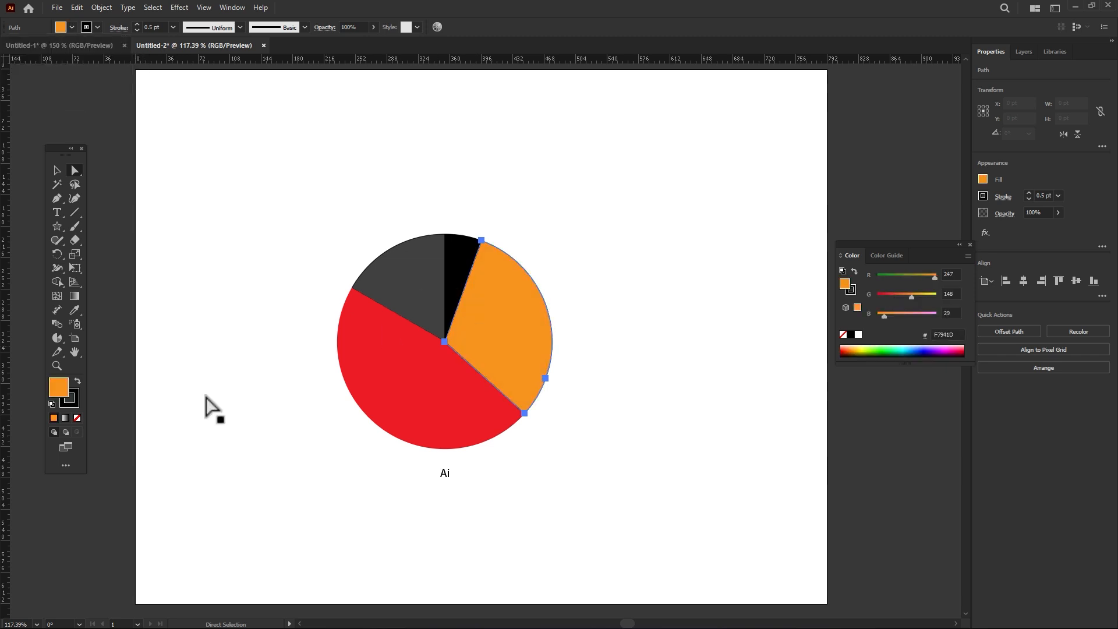
click(69, 402)
click(77, 417)
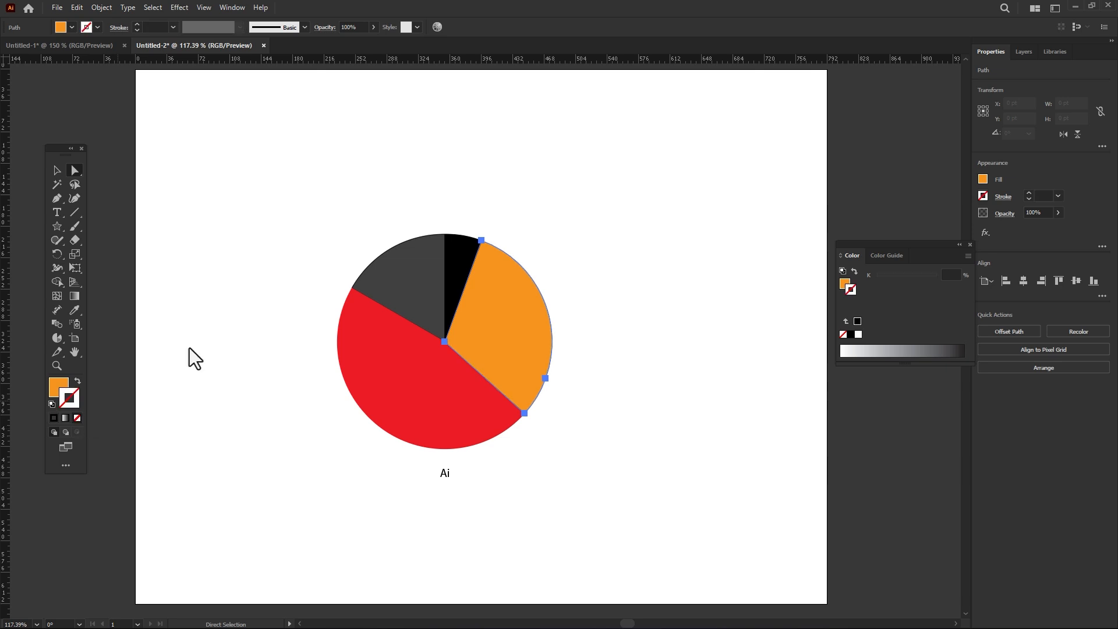
Step: Fill the dark grey slice with the green swatch, remove its stroke, and deselect it
click(422, 278)
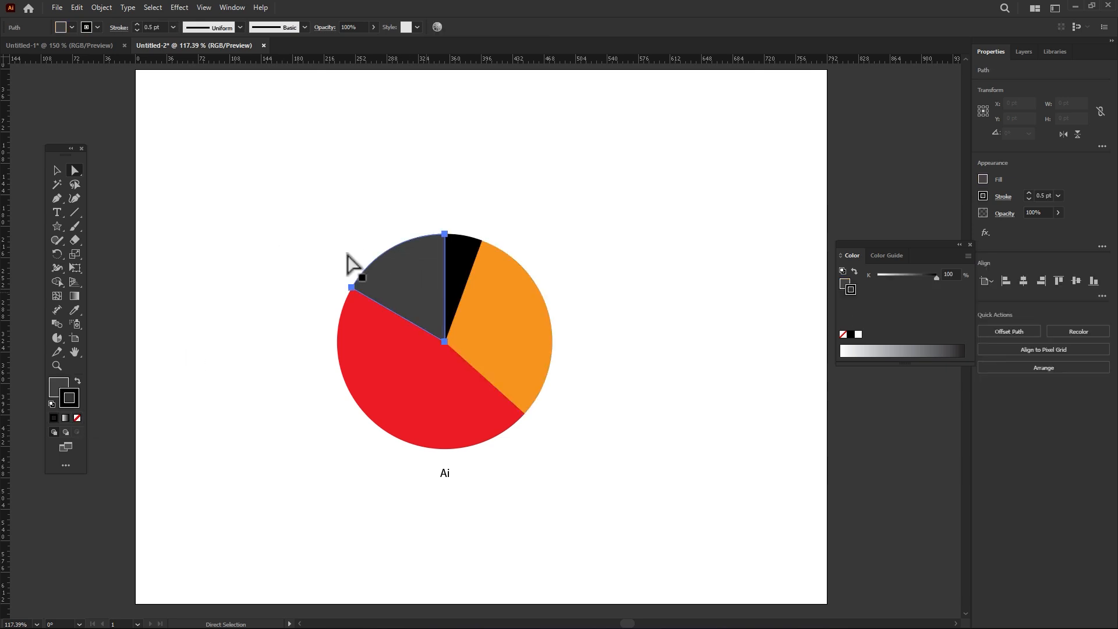
click(72, 27)
click(49, 55)
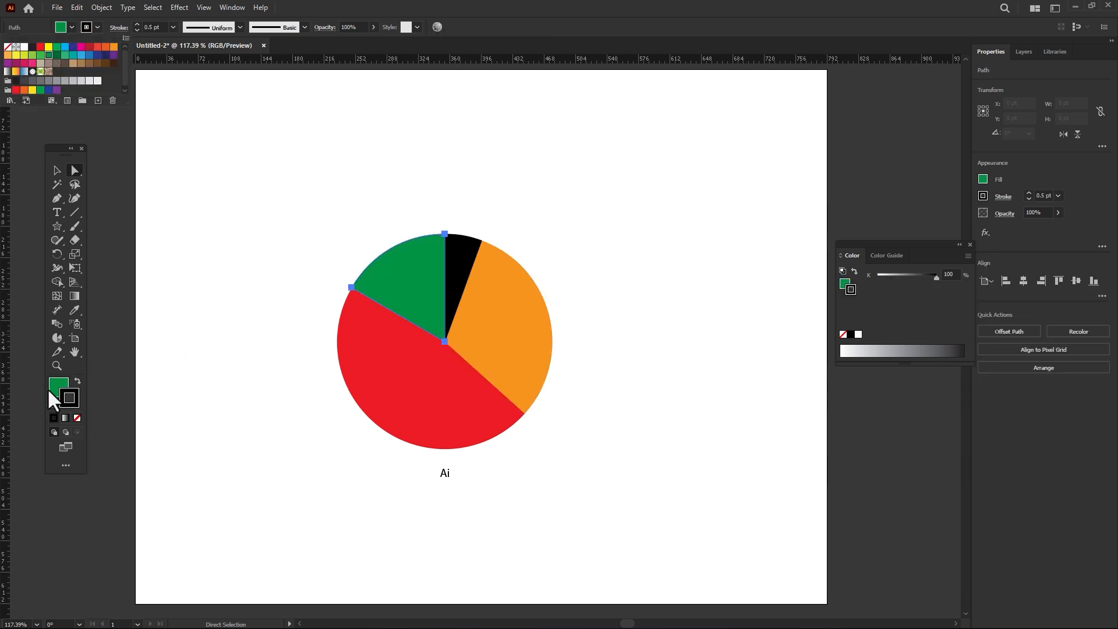
click(79, 414)
click(77, 417)
click(333, 295)
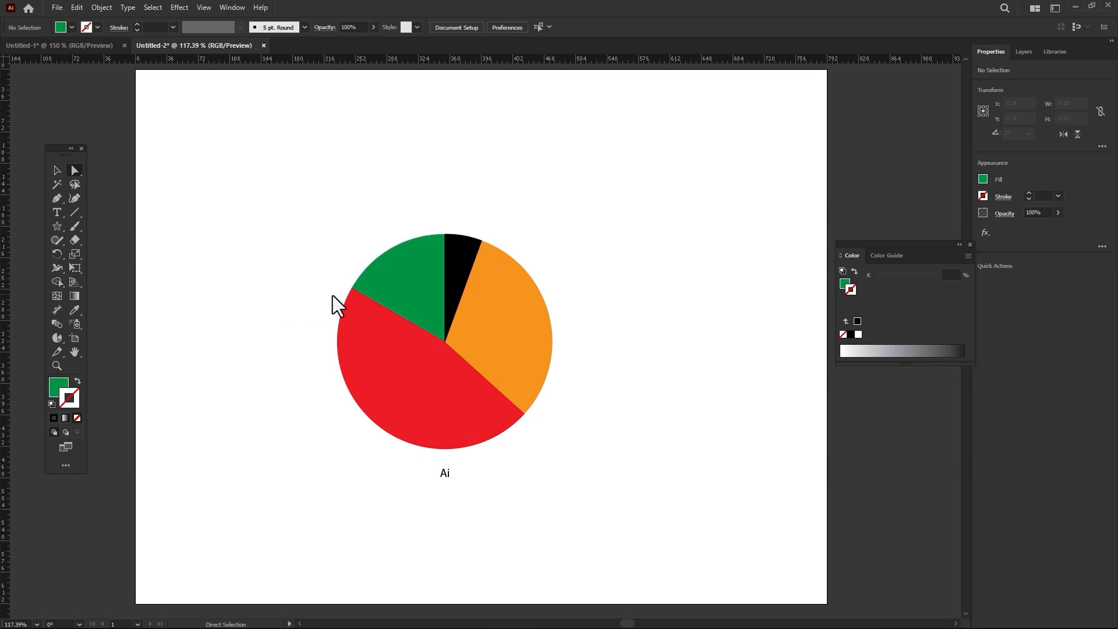
Step: Fill the narrow black slice with the light blue swatch, remove its stroke, and deselect it
click(452, 264)
click(67, 25)
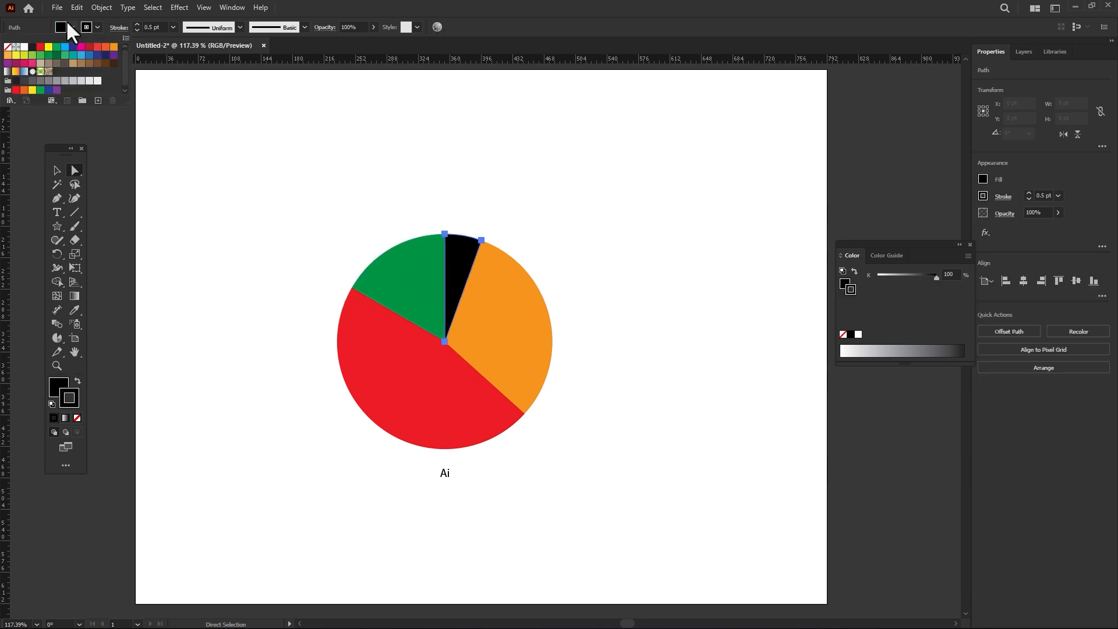
click(65, 46)
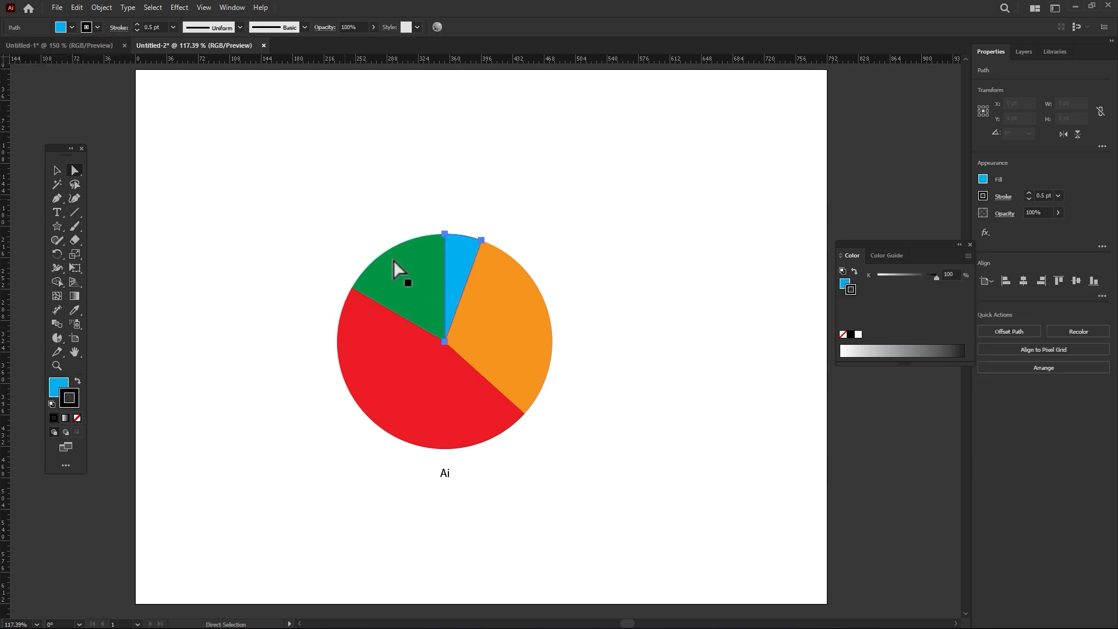
click(122, 387)
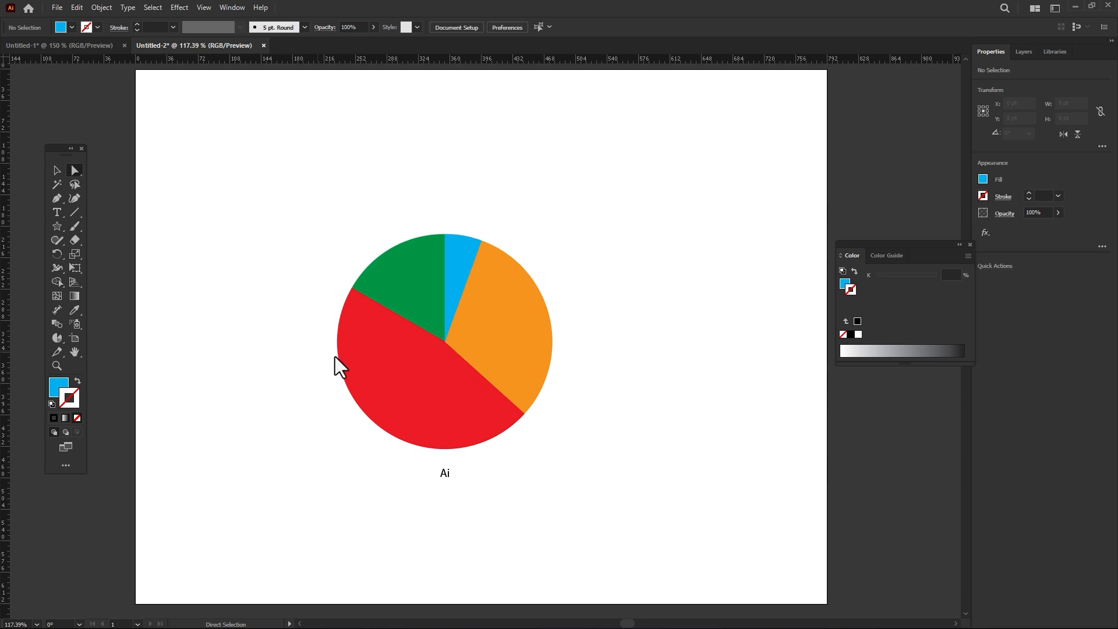
Step: Select the whole pie graph and apply the 3D Extrude & Bevel effect with a 50 pt depth
key(v)
drag(244, 209, 612, 351)
click(178, 8)
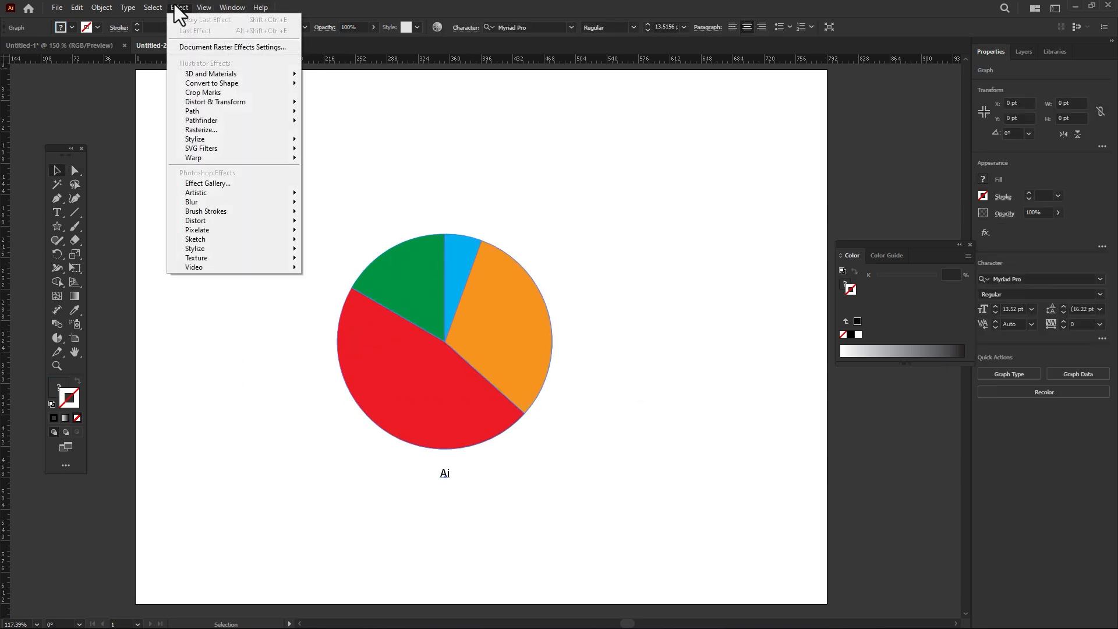
mouse_move(203, 74)
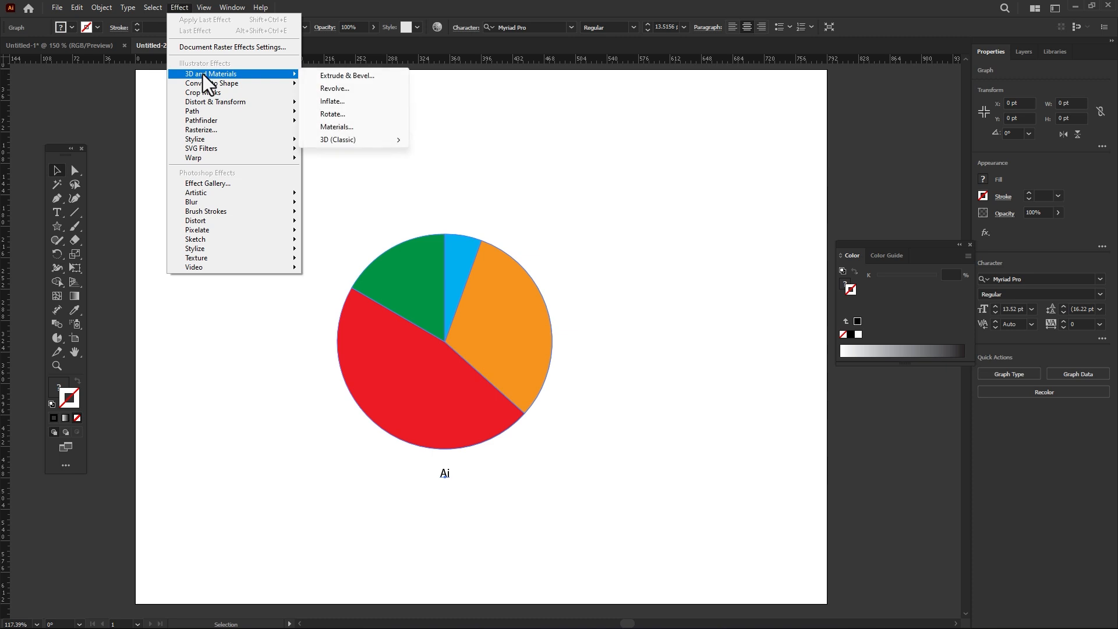
click(359, 76)
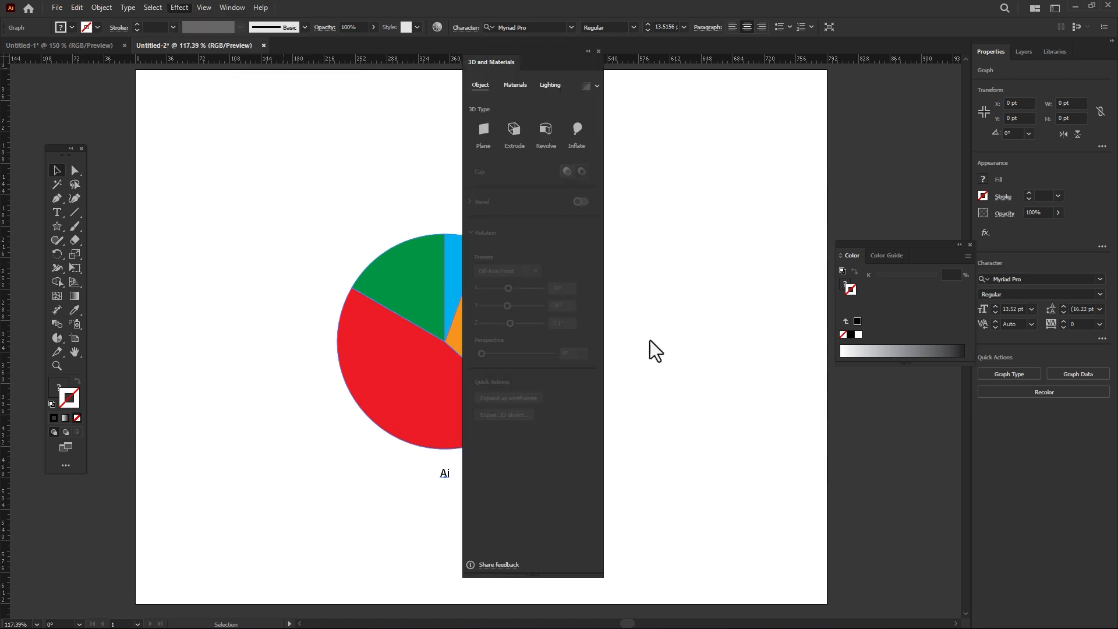
drag(542, 49, 763, 84)
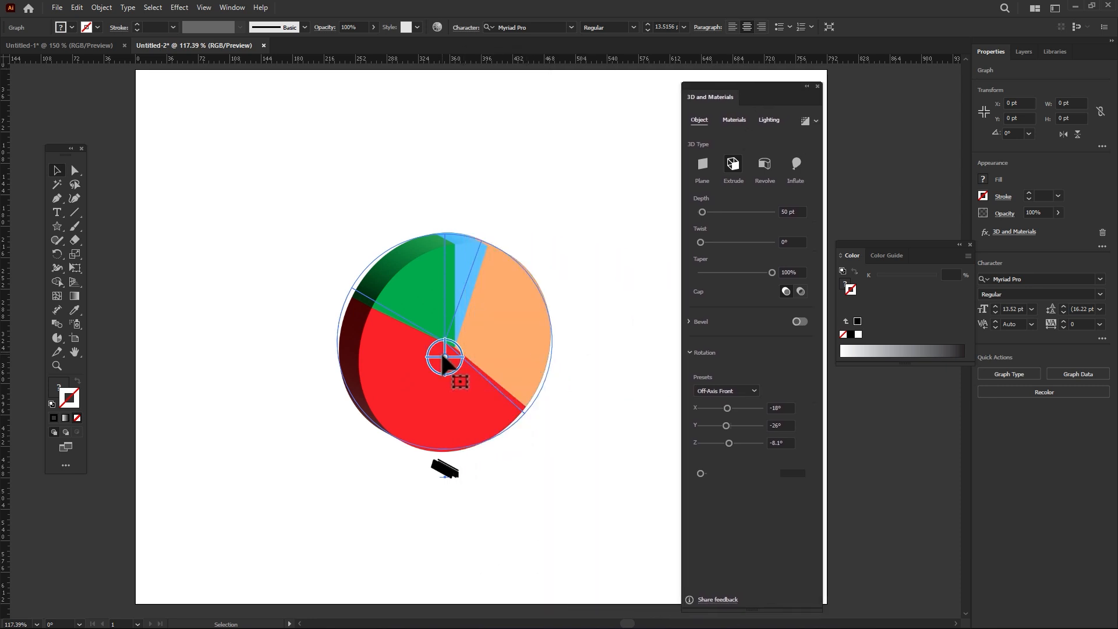
Step: Rotate the extruded pie freely to about 145° X, 126° Y and -50° Z, then deselect it and close the 3D settings
drag(445, 359, 376, 286)
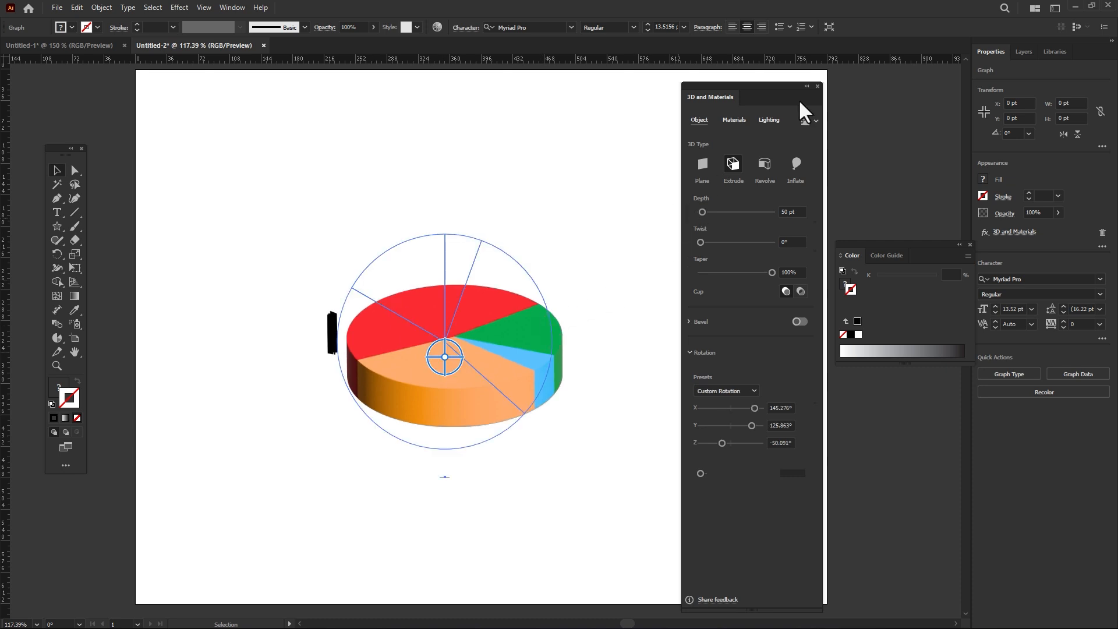
click(884, 134)
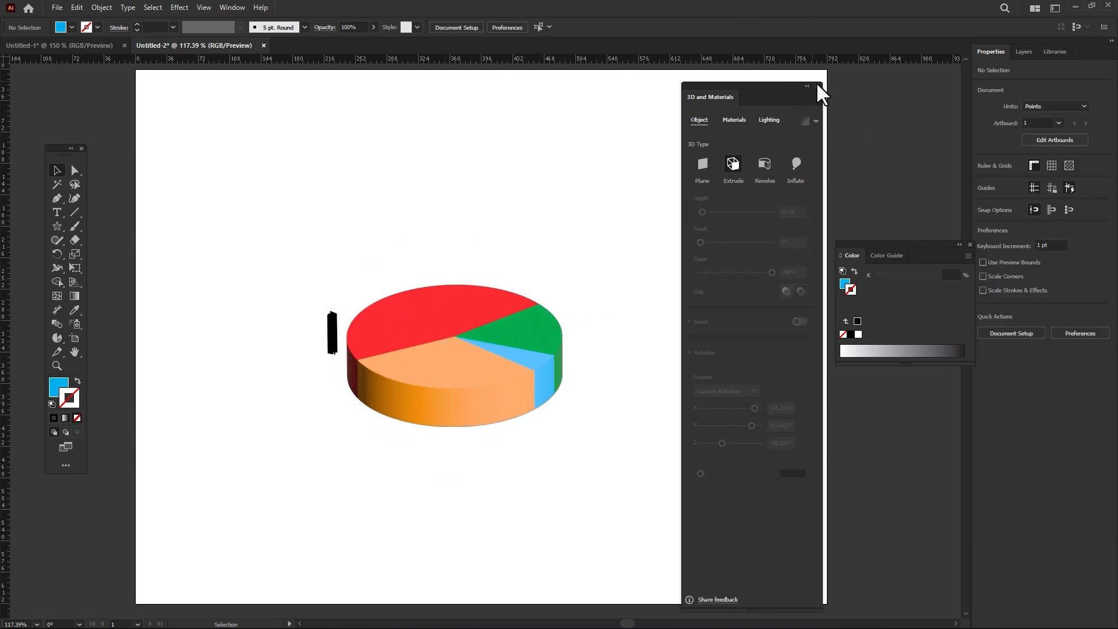
click(818, 86)
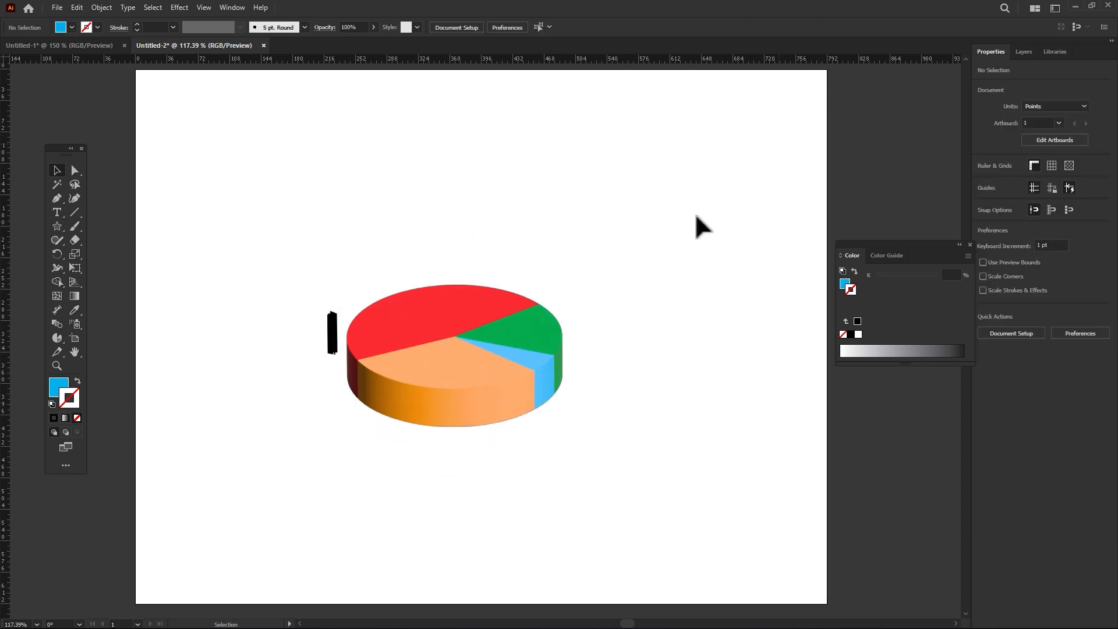
Step: Draw a vertical line about 151 pt long upward from the red slice and give it a 1 pt black stroke
click(74, 212)
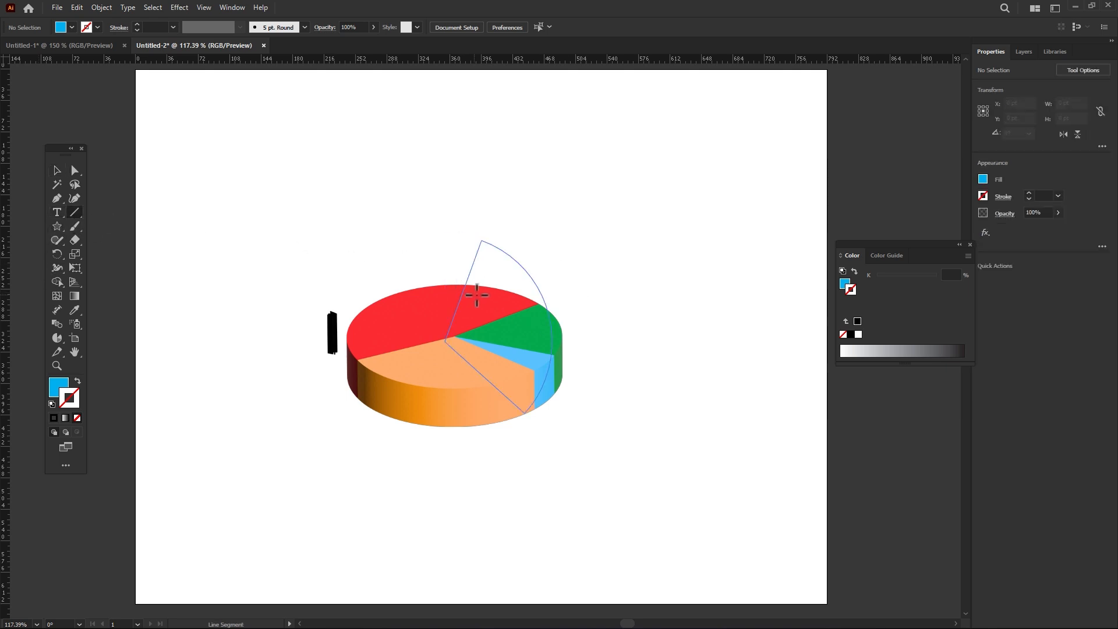
drag(481, 293, 480, 160)
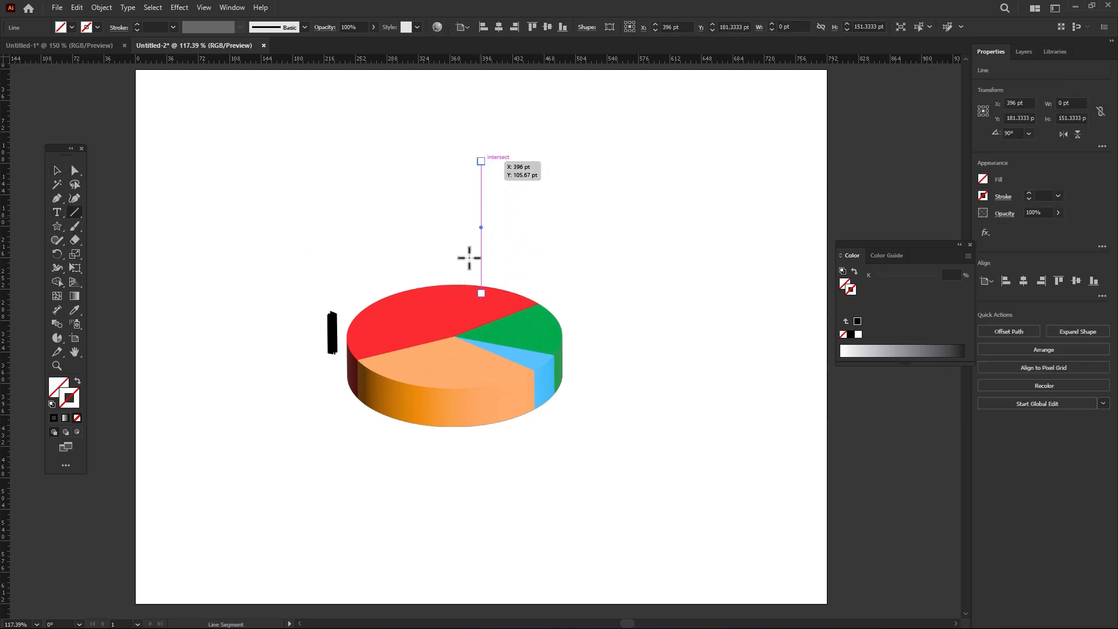
click(53, 418)
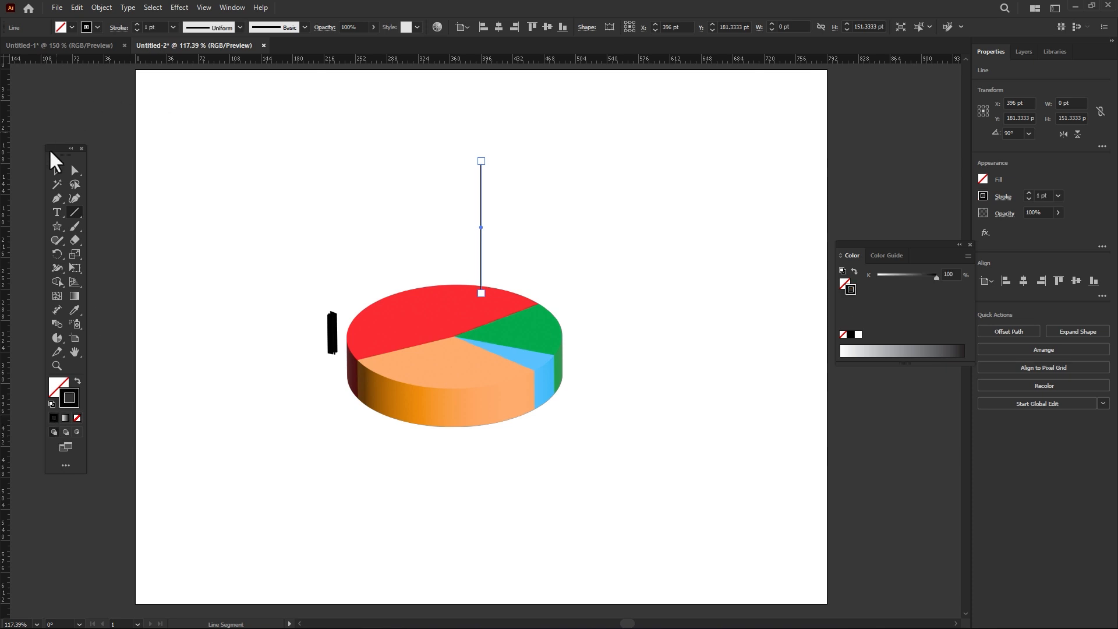
click(55, 172)
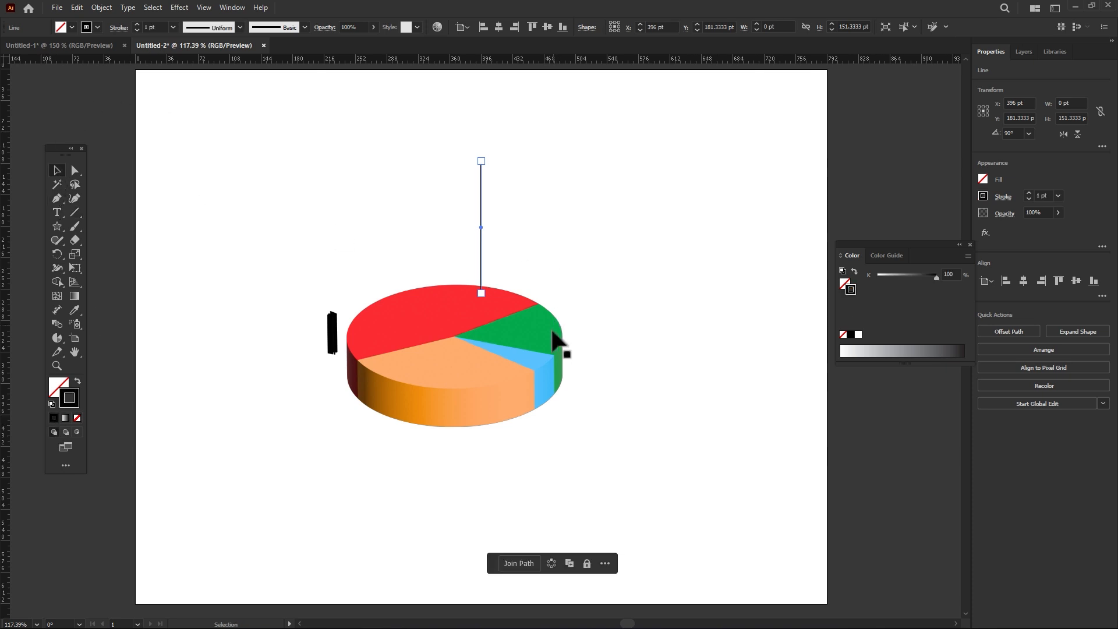
Step: Draw leader lines about 93 pt upward from the green slice, 125 pt rightward from the blue slice, and 106 pt downward from the orange slice
click(72, 212)
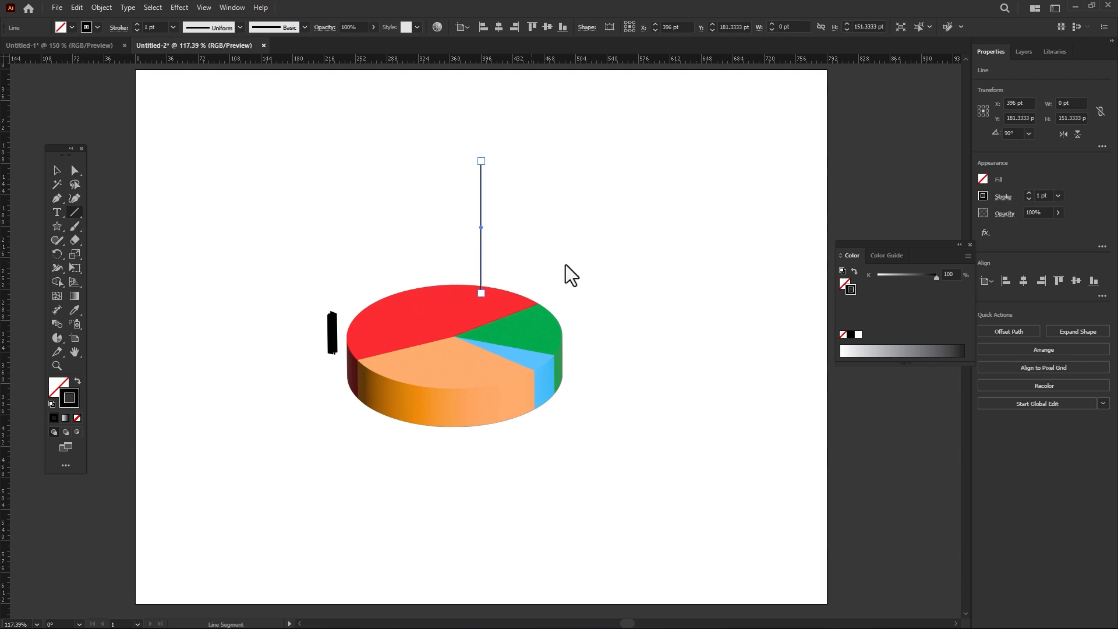
drag(551, 329, 542, 248)
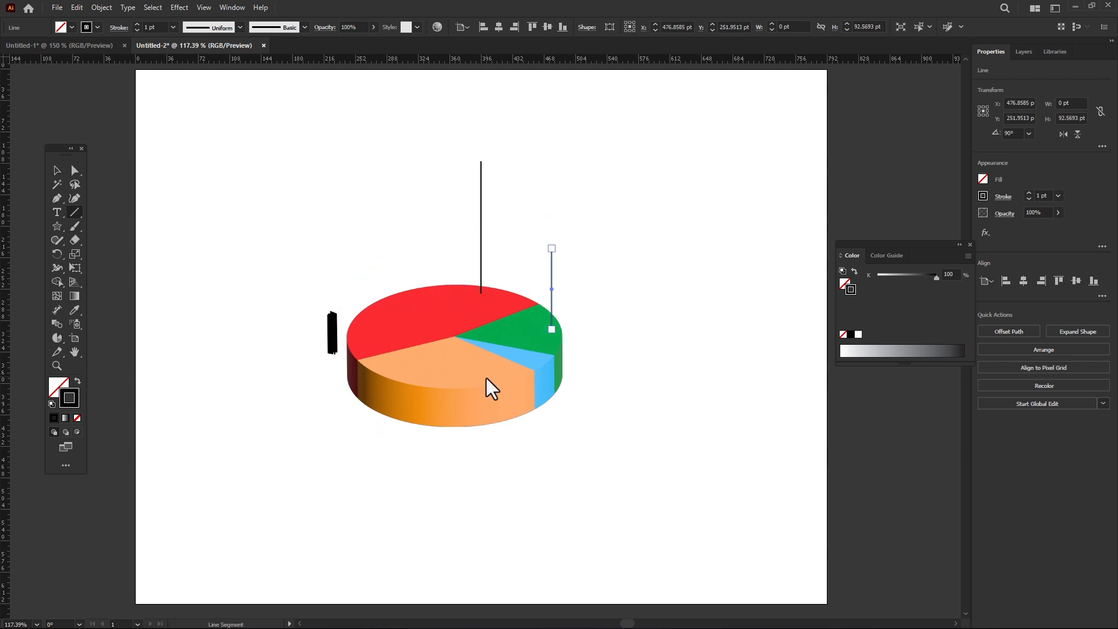
drag(512, 352, 526, 265)
key(ctrl+z)
drag(545, 378, 655, 378)
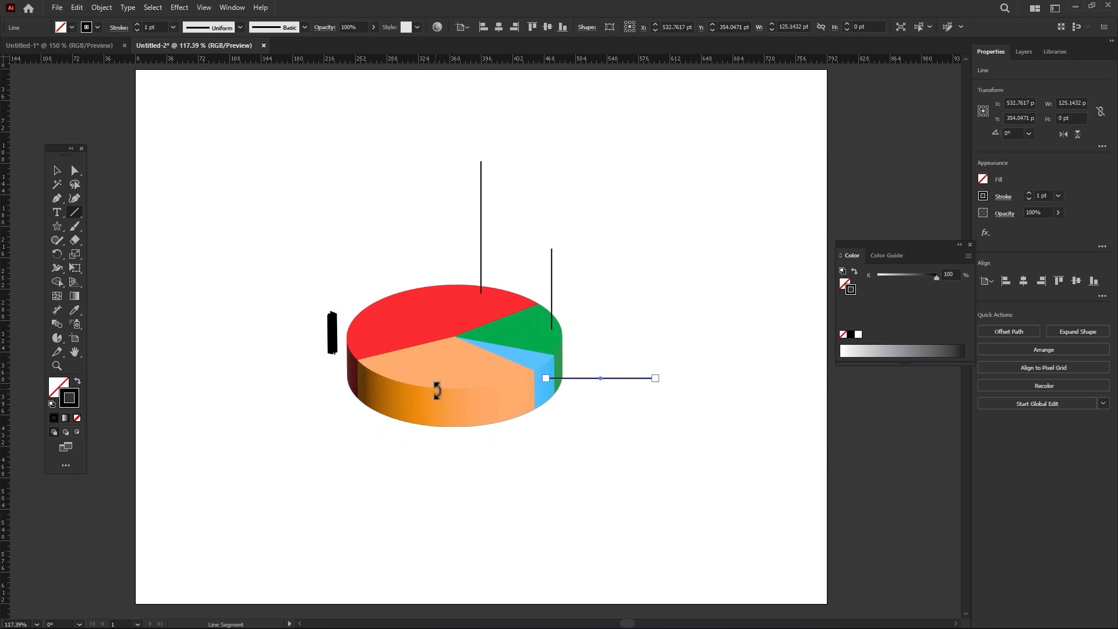
drag(425, 401, 426, 495)
Step: Add a text label reading 55 above the red slice's vertical line
click(57, 212)
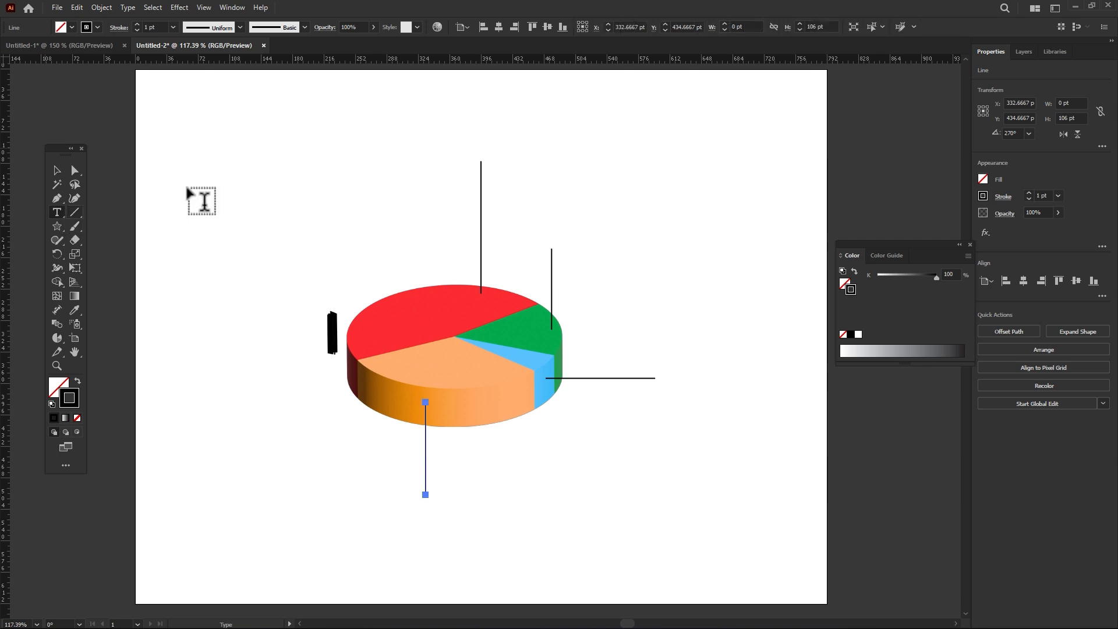
click(486, 150)
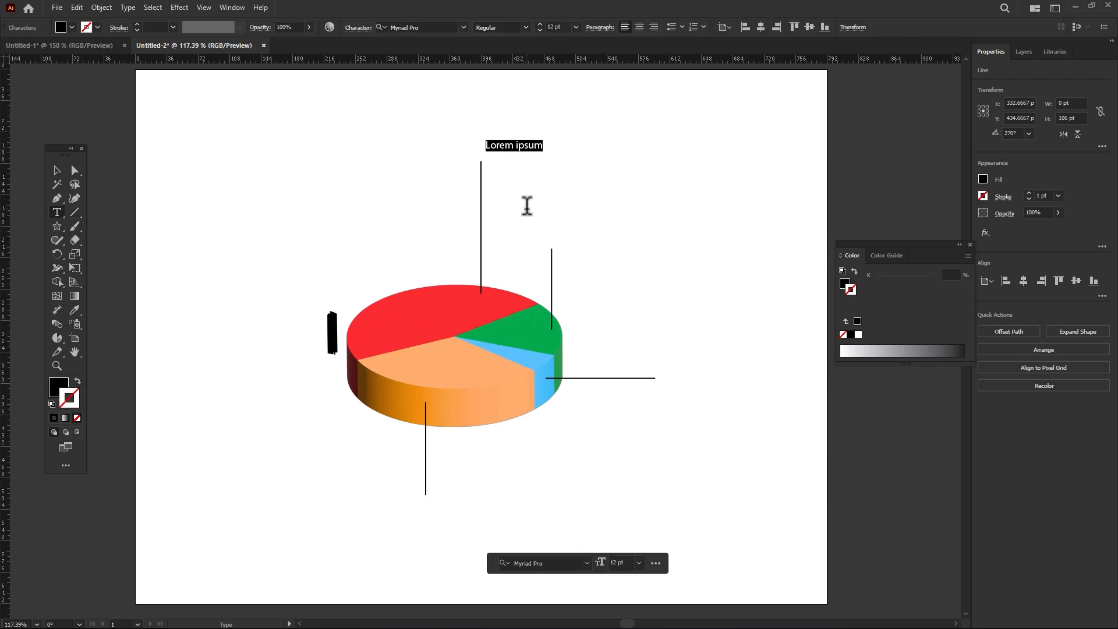
text(15)
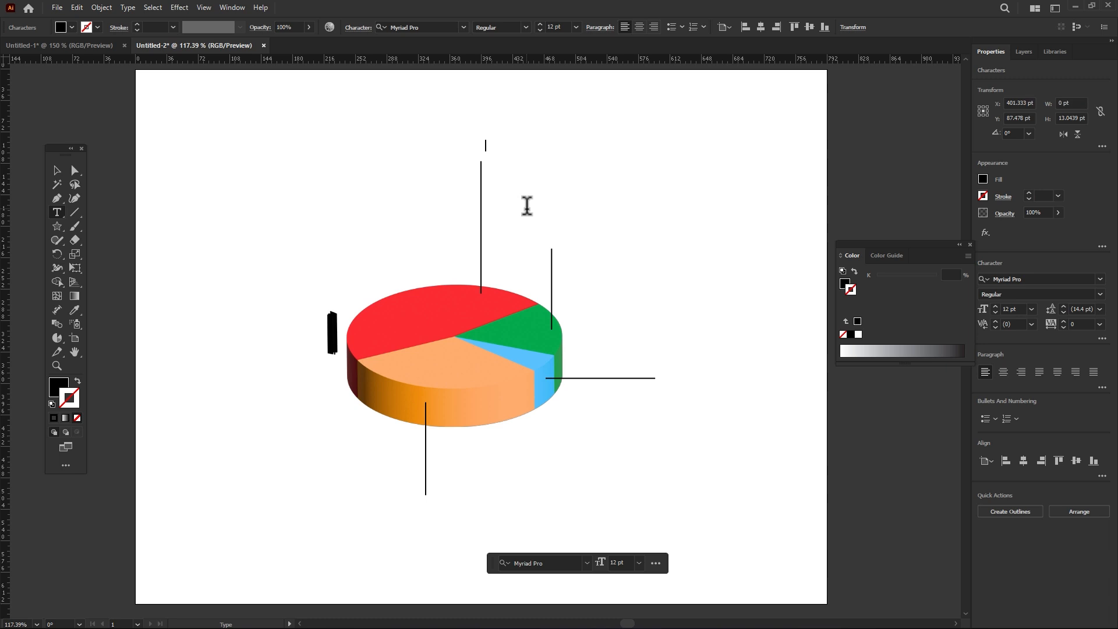
text(5)
click(59, 171)
key(ctrl+equal)
key(ctrl+equal)
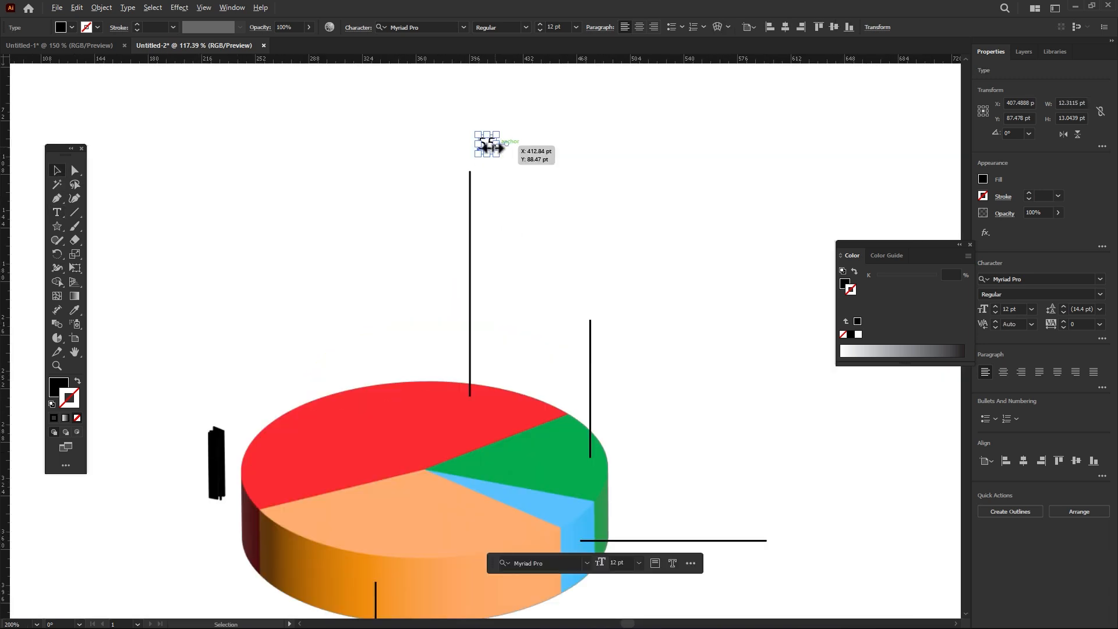
Step: Enlarge the 55 label to about 22 pt, centred over its line, and place a copy reading 25 above the green slice's line
drag(500, 156, 596, 310)
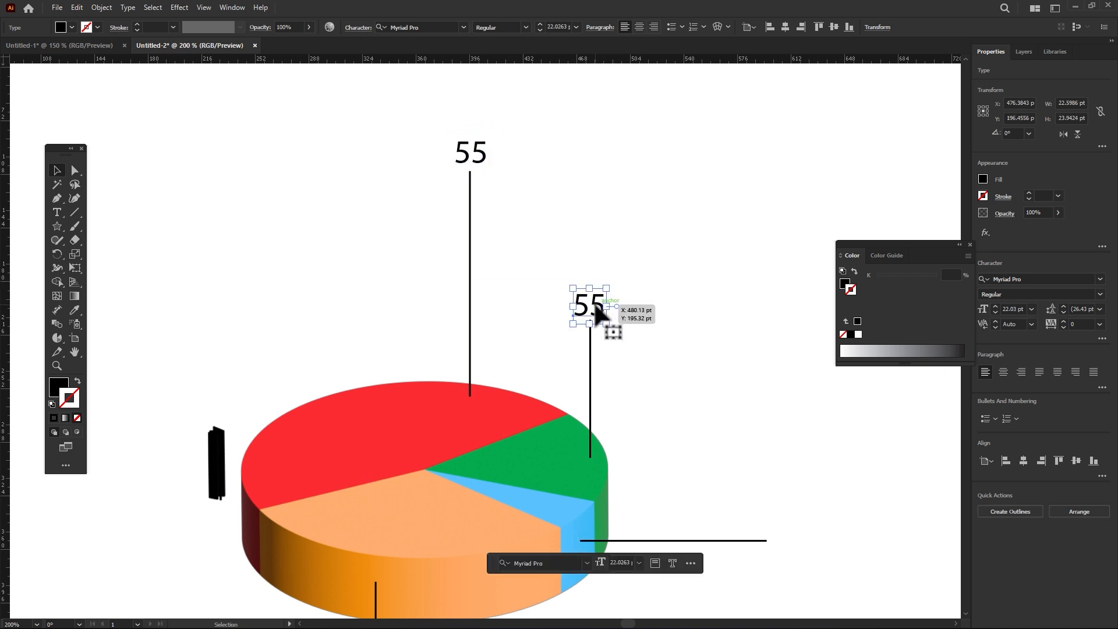
double_click(596, 309)
double_click(596, 310)
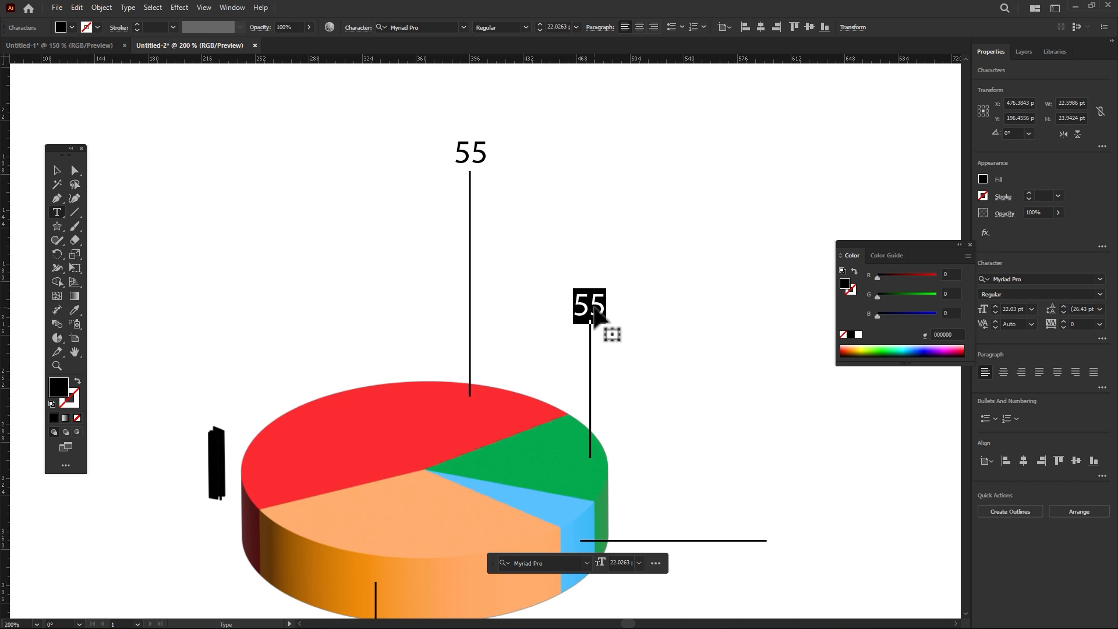
text(25)
key(Return)
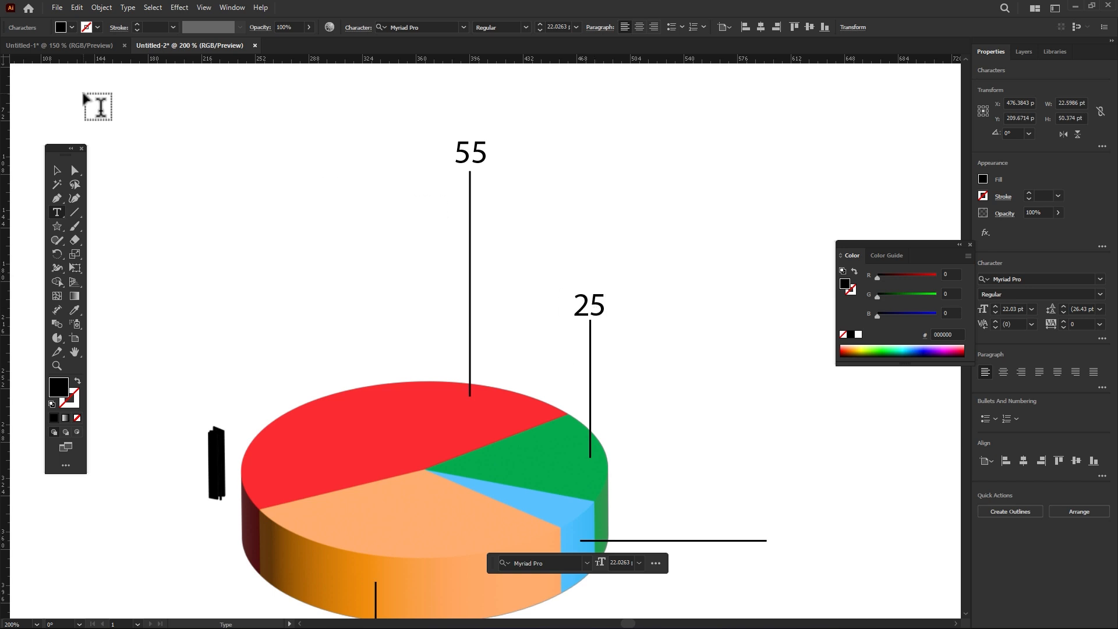
Step: Copy the 25 label to the outer end of the blue slice's line and change its text to 12
click(57, 170)
scroll(200, 143, down, 4)
scroll(200, 143, right, 5)
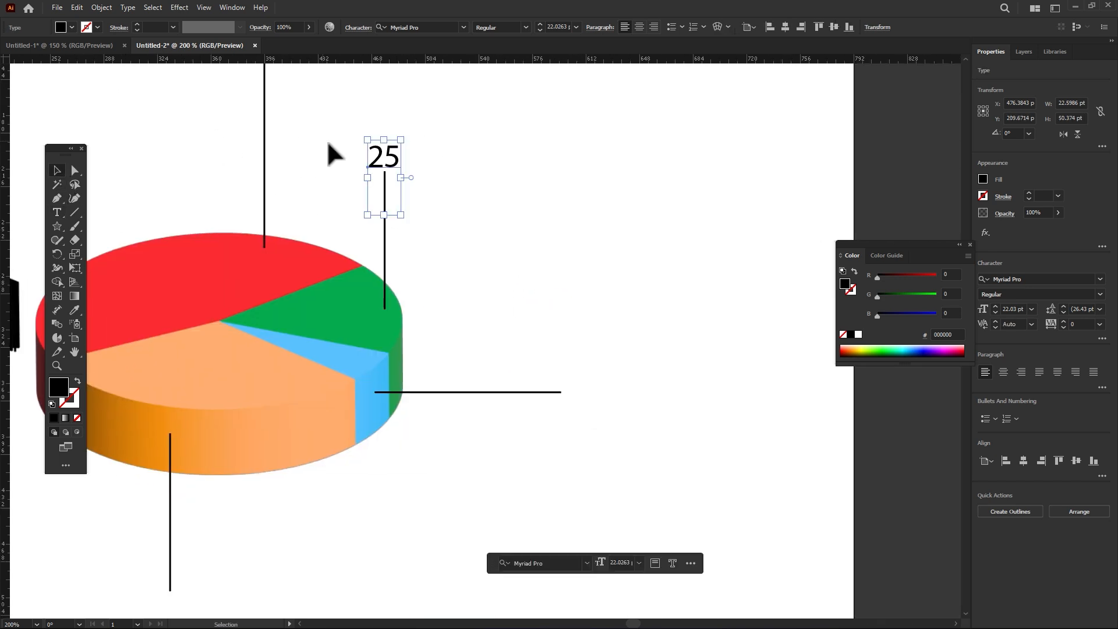
drag(380, 167, 588, 400)
double_click(588, 398)
double_click(609, 400)
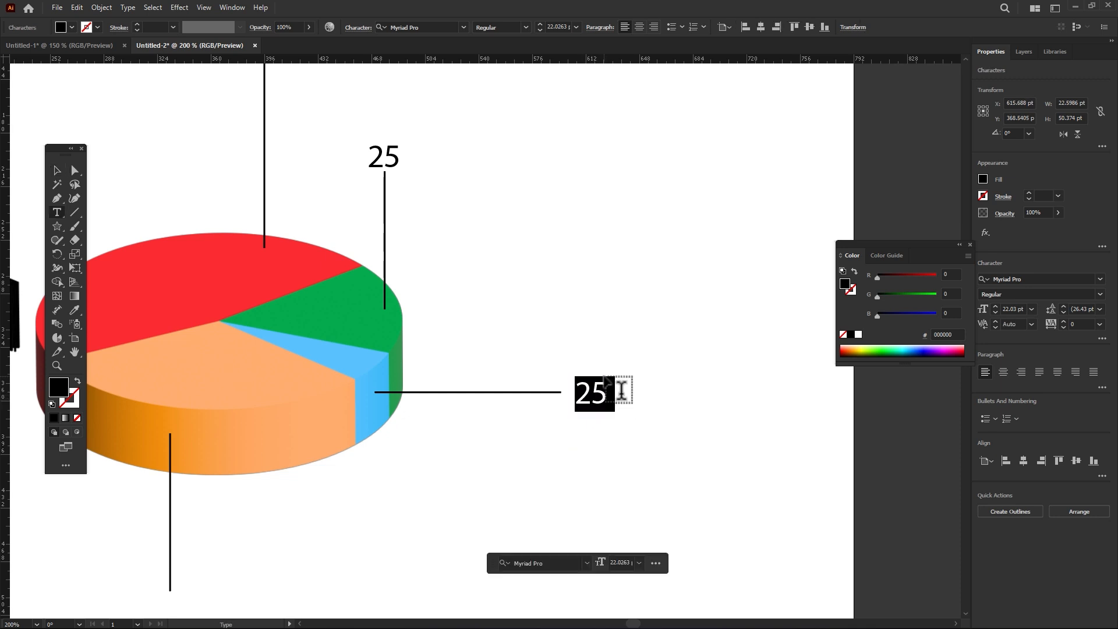
text(12)
click(56, 171)
Step: Copy the 12 label to the lower end of the orange slice's line, change its text to 44, and deselect it
drag(294, 316, 502, 273)
drag(814, 371, 396, 589)
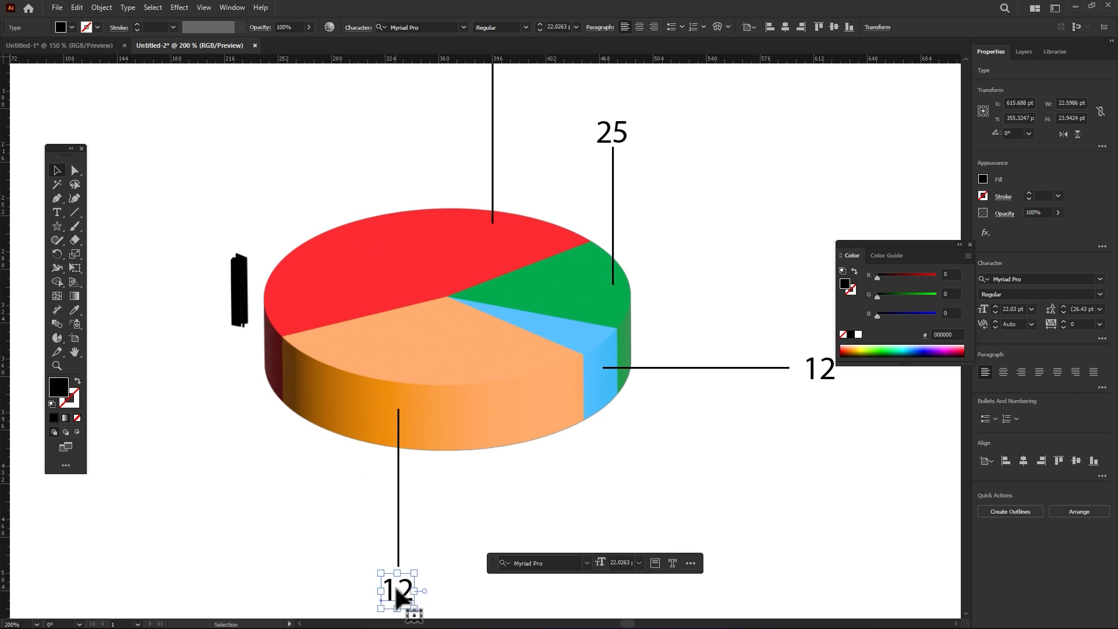
double_click(396, 590)
double_click(399, 596)
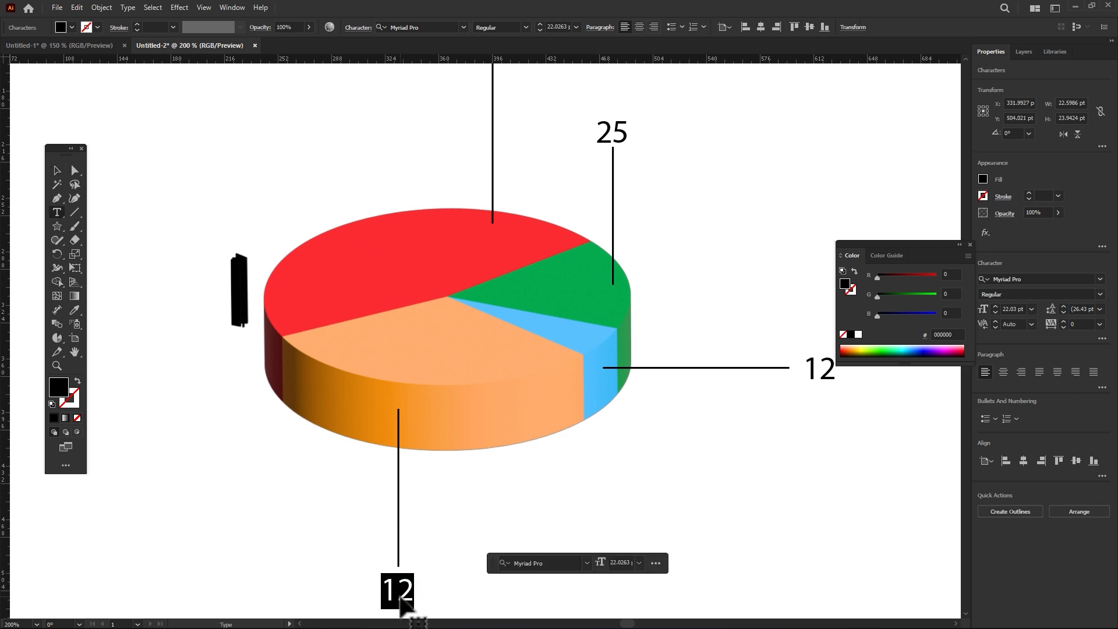
text(44)
click(57, 172)
click(180, 143)
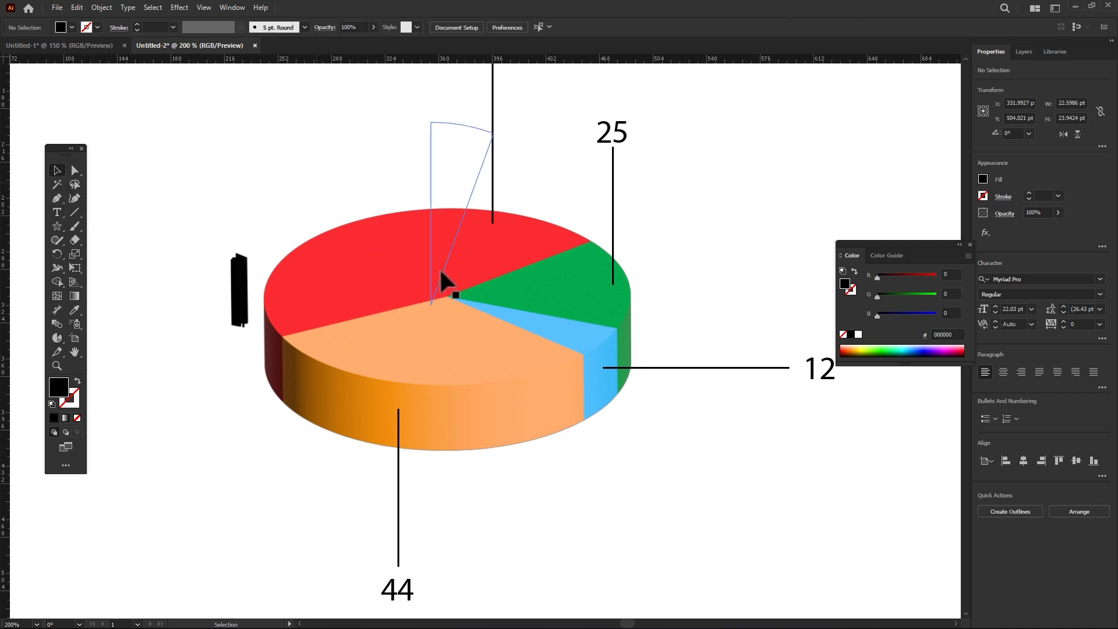
scroll(441, 272, down, 2)
drag(396, 104, 640, 208)
drag(644, 281, 612, 364)
click(648, 352)
drag(596, 294, 572, 371)
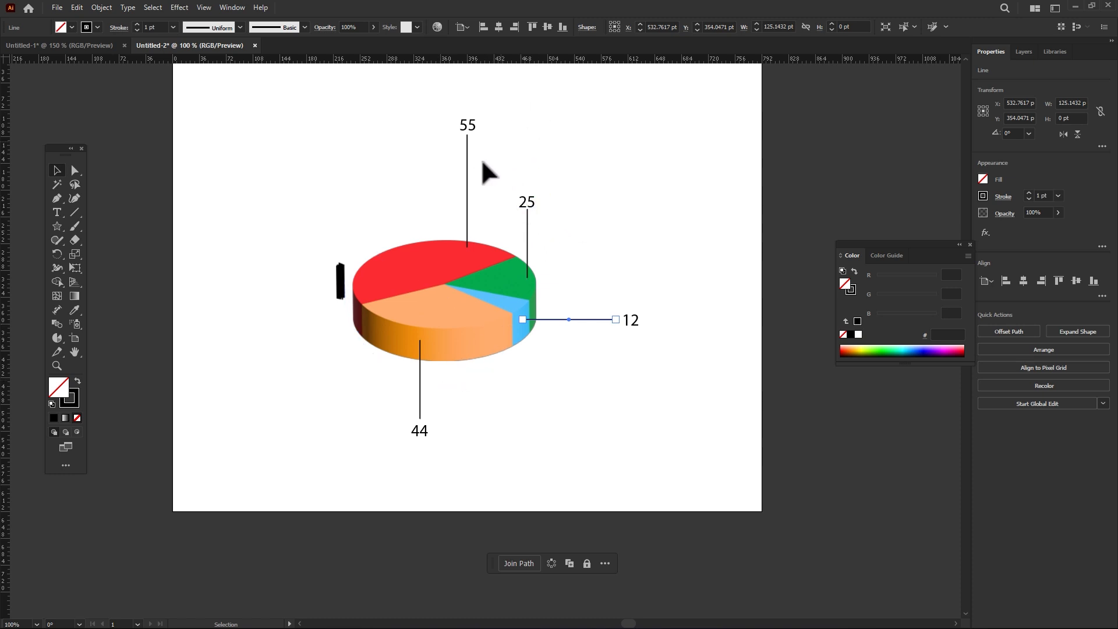
scroll(469, 135, up, 1)
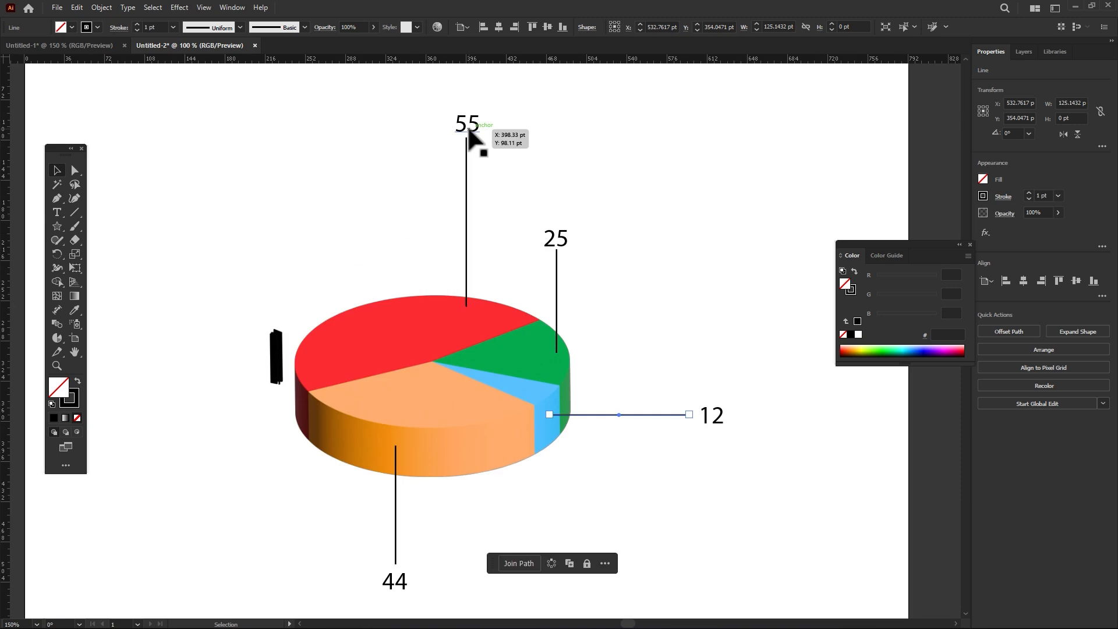
Step: Select only the orange slice's path within the pie graph and nudge it slightly up and to the right
click(438, 357)
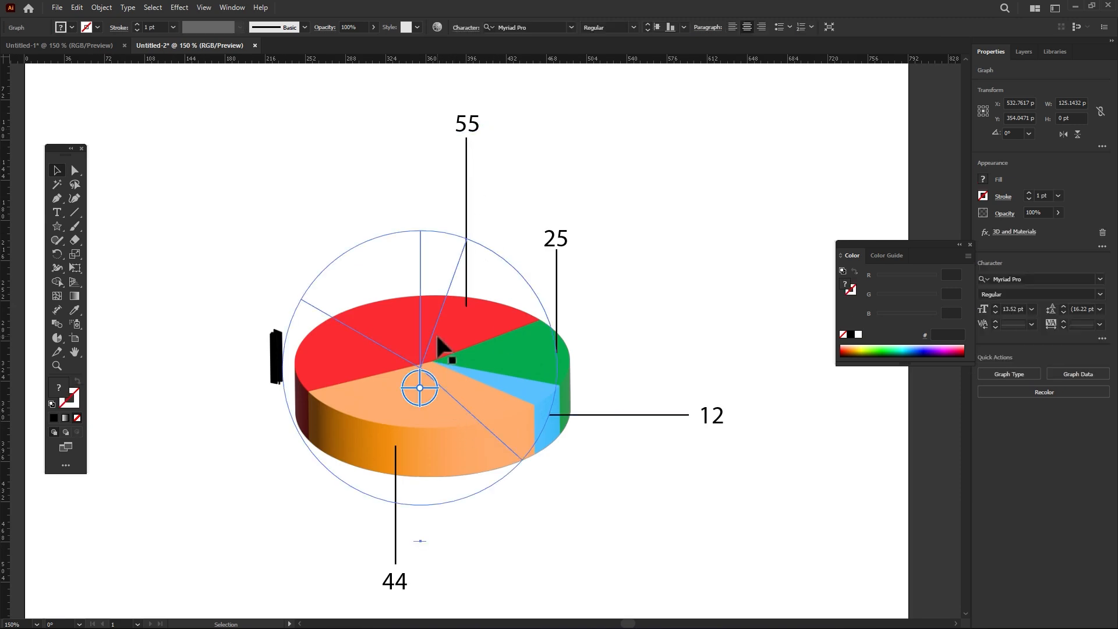
key(a)
click(512, 290)
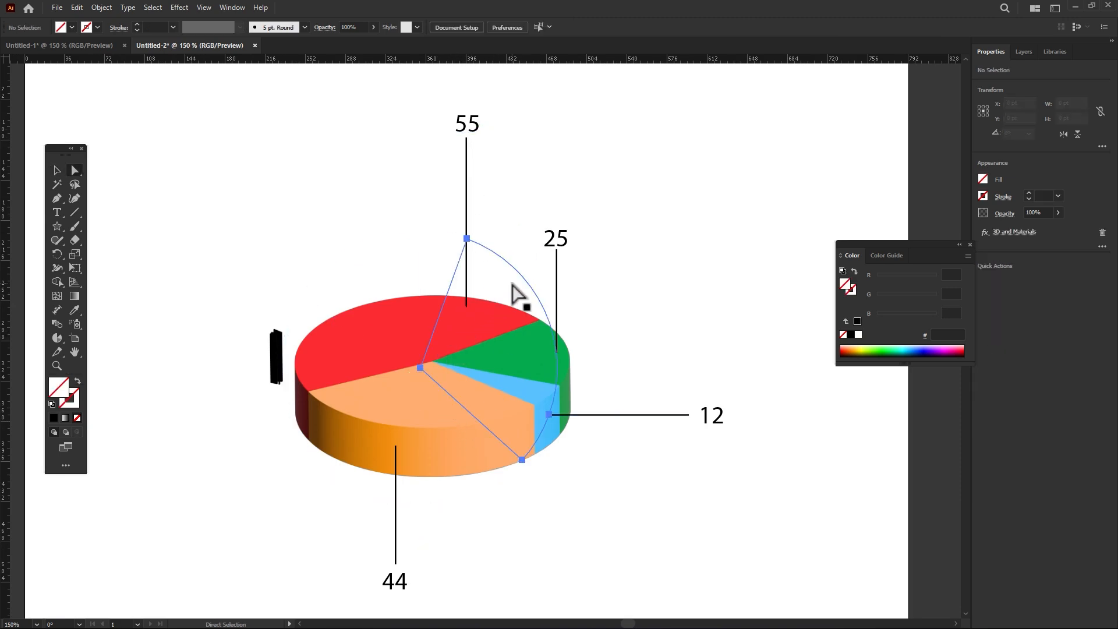
key(Up)
key(Right)
key(Up)
key(Up)
key(Right)
Step: Nudge the green slice's path slightly up and to the left, away from the pie's centre
click(400, 278)
key(Up)
key(Left)
key(Up)
key(Up)
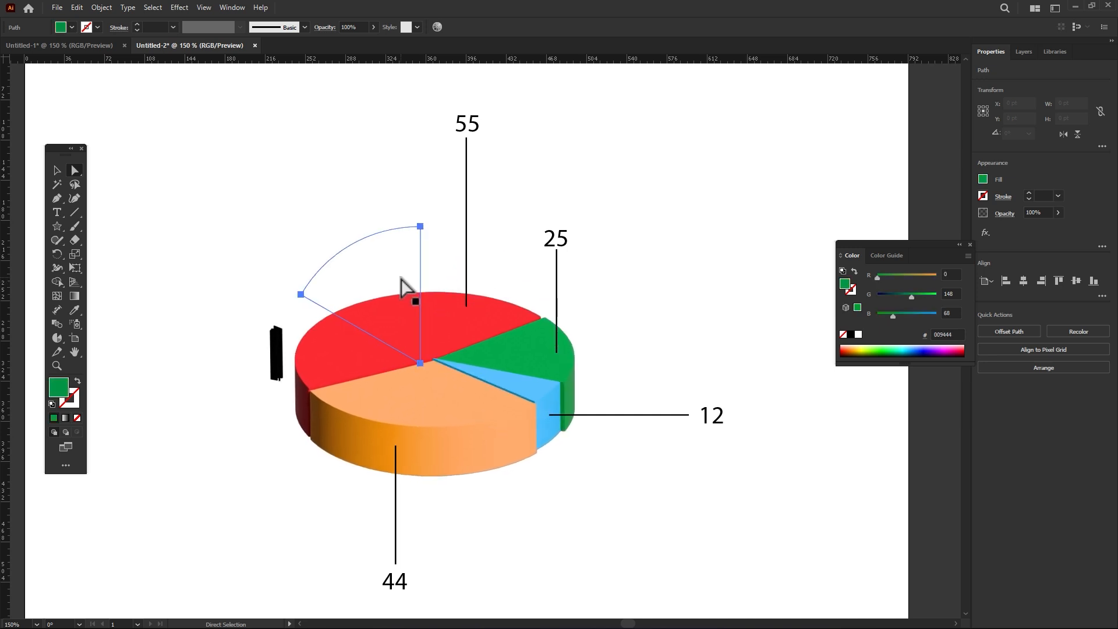
Step: Nudge the red slice's path slightly down and to the left, away from the pie's centre
click(355, 425)
key(Down)
key(Left)
key(Down)
key(Down)
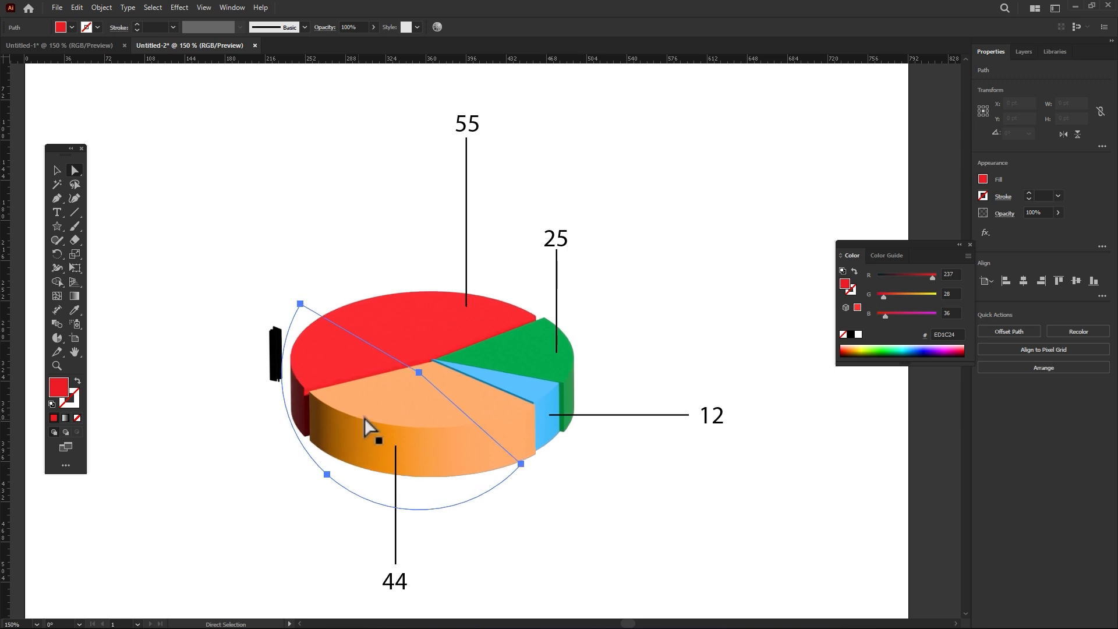
Step: Move the orange slice's path a few more nudges to the right and one up to widen its gap
click(507, 399)
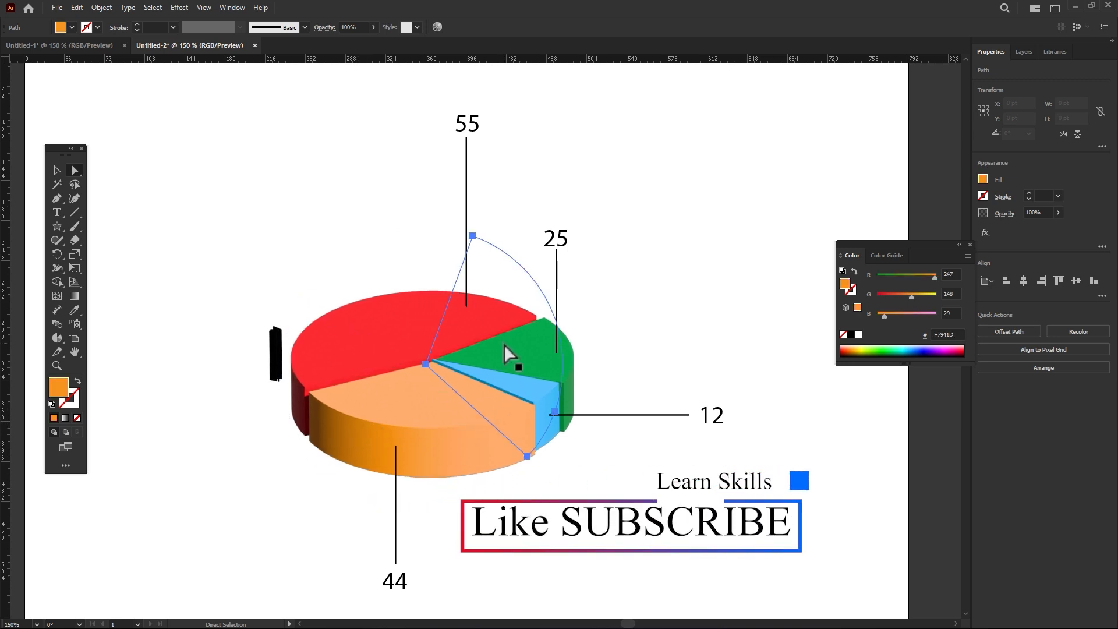
key(Right)
key(Right)
key(Right)
key(Up)
Step: Nudge the green slice's path up once more and the blue slice's path up and to the right, and deselect
drag(449, 454, 390, 303)
key(Up)
click(444, 271)
key(Up)
key(Up)
key(Up)
key(Up)
key(Right)
key(Right)
key(Up)
key(Right)
click(738, 233)
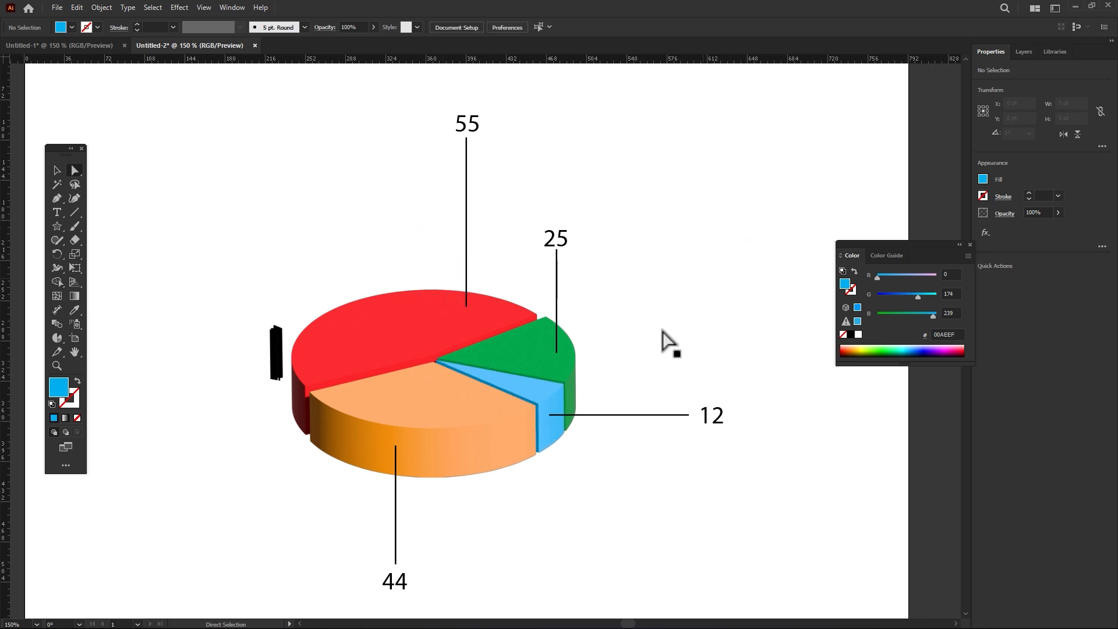
Step: Select the whole pie graph and display its appearance attributes
click(57, 170)
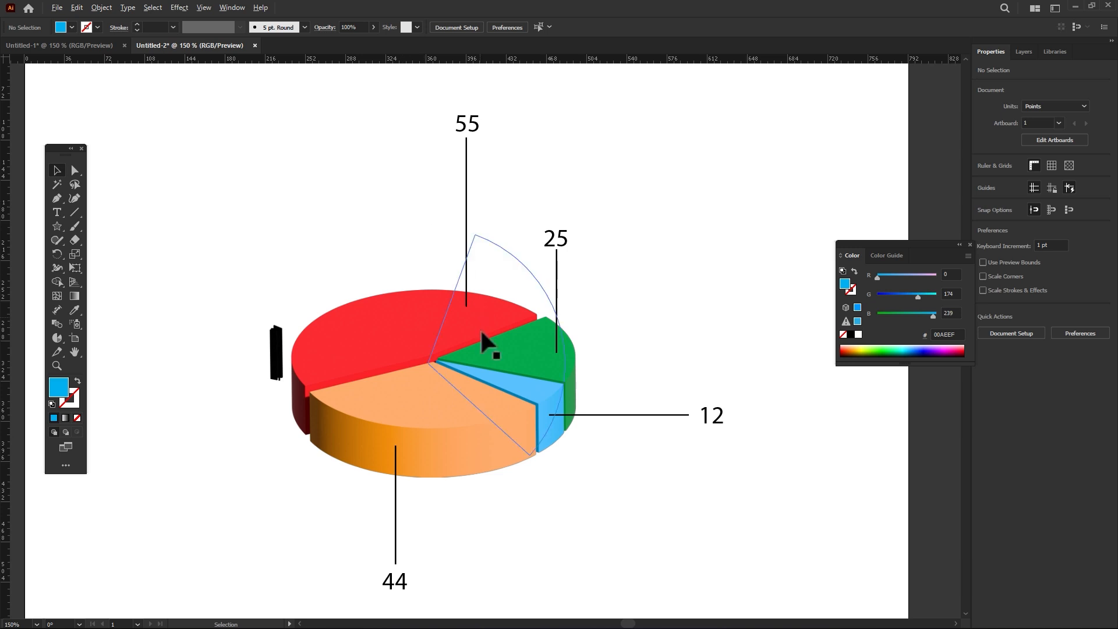
scroll(478, 348, up, 4)
scroll(483, 353, down, 1)
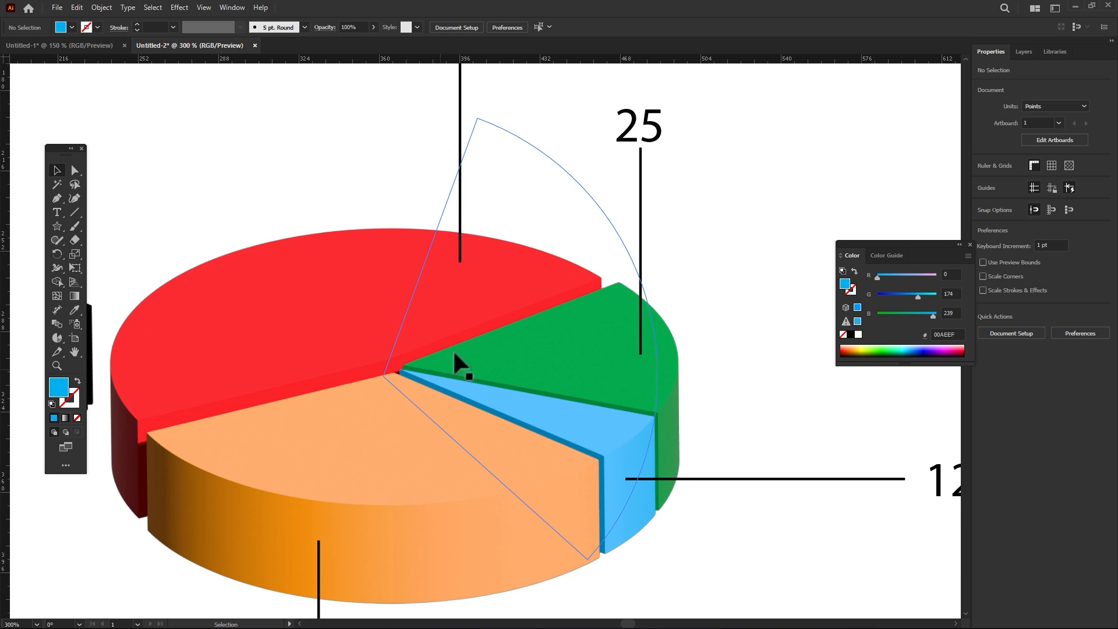
click(293, 324)
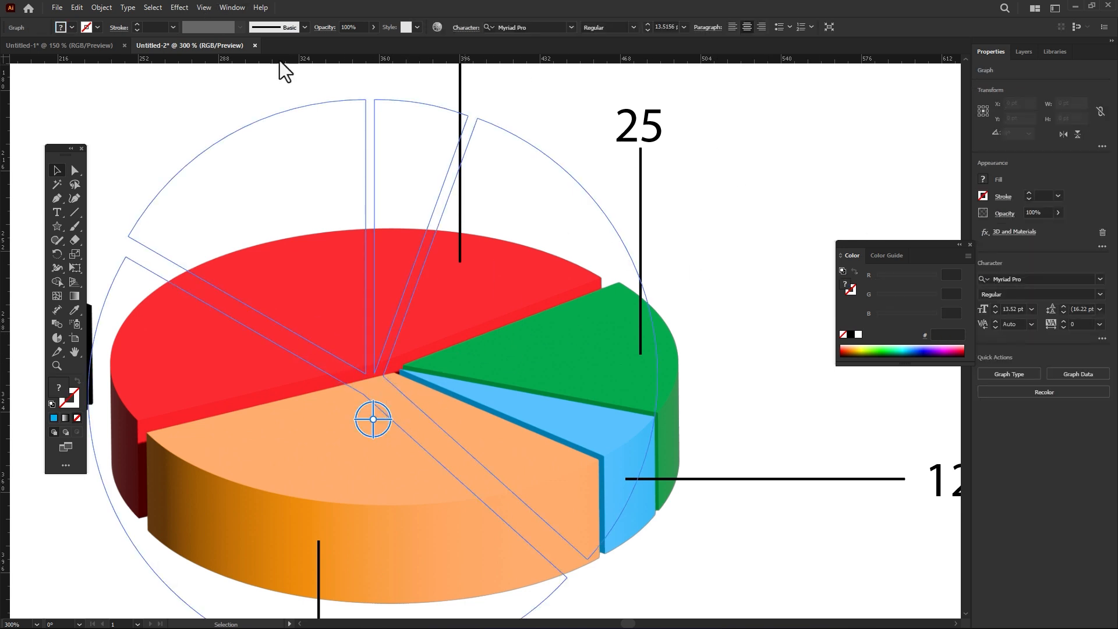
click(231, 8)
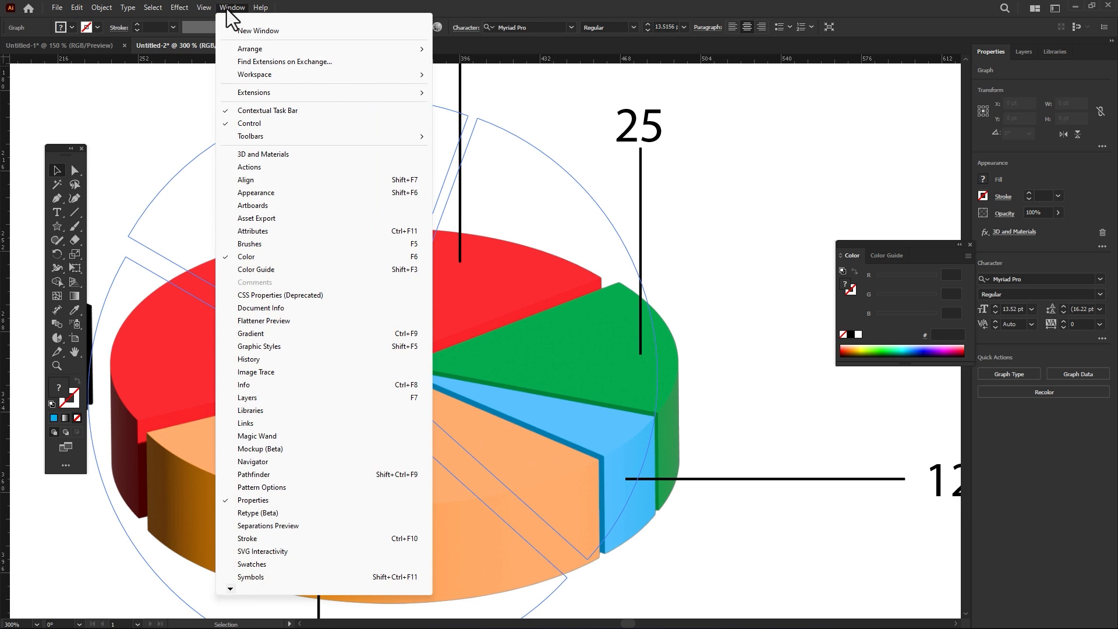
click(686, 3)
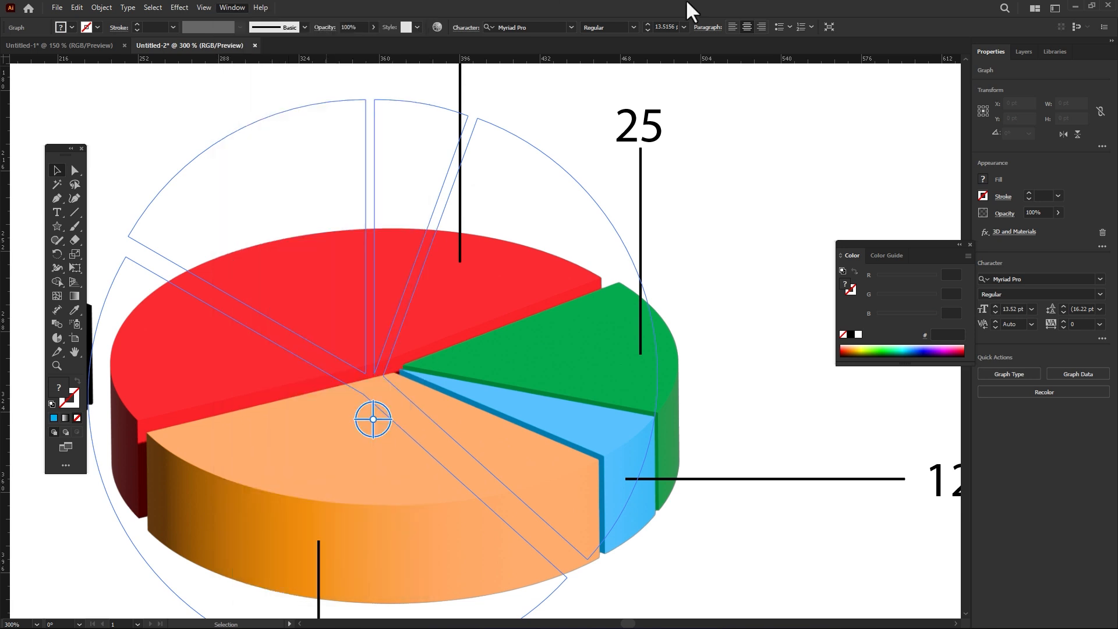
click(230, 7)
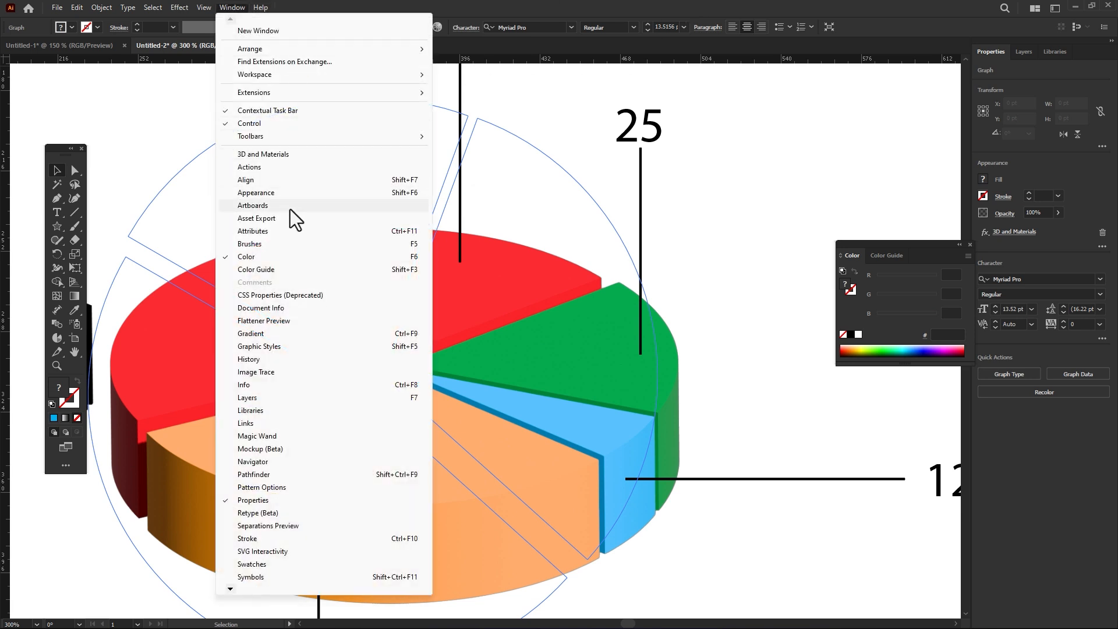
click(282, 195)
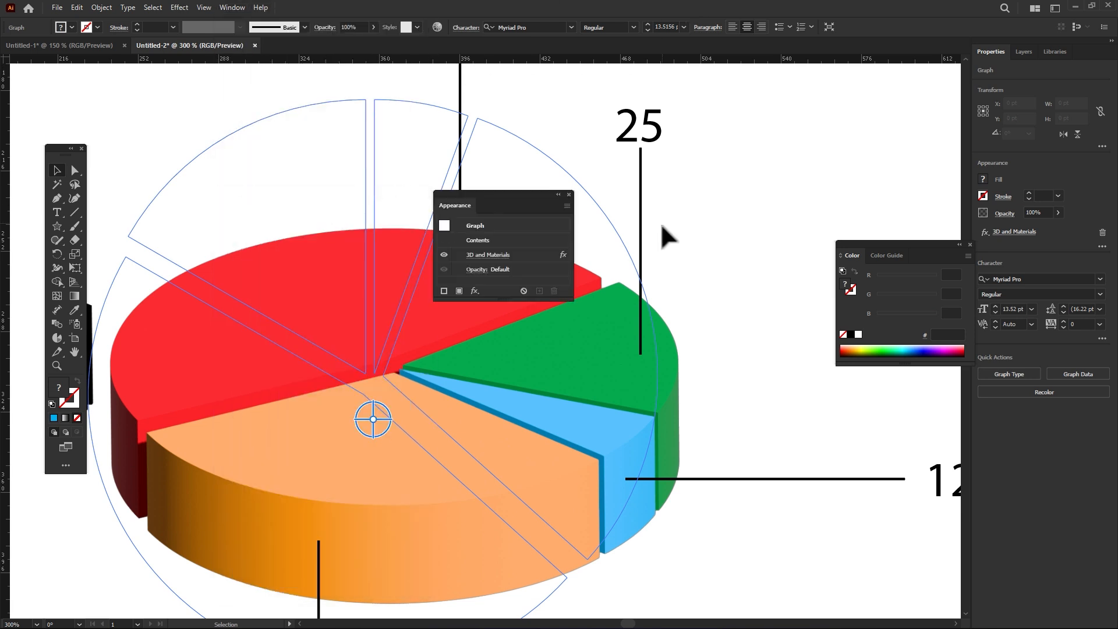
Step: Reopen the graph's 3D and Materials effect for editing and show its lighting settings
click(477, 255)
drag(509, 196, 630, 314)
drag(728, 382, 990, 437)
click(768, 121)
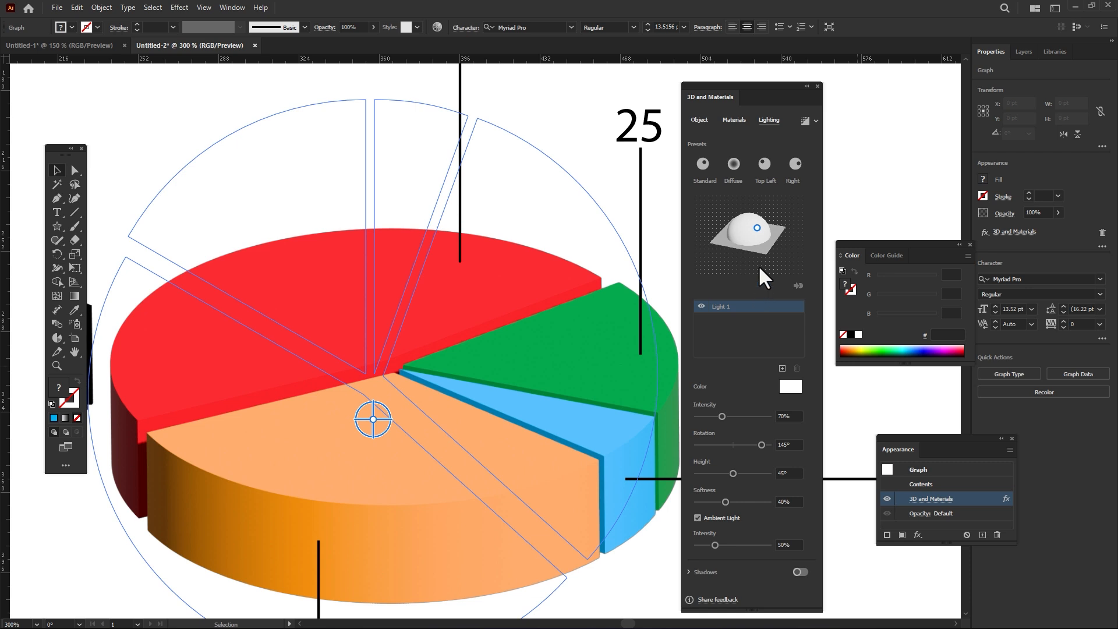
Step: Set the light's intensity to 67%, its rotation to -154° and its height to 41°
mouse_move(722, 417)
mouse_down()
mouse_move(711, 414)
mouse_move(722, 414)
mouse_up()
mouse_move(756, 230)
mouse_down()
mouse_move(744, 225)
mouse_move(757, 222)
mouse_move(753, 232)
mouse_move(760, 218)
mouse_up()
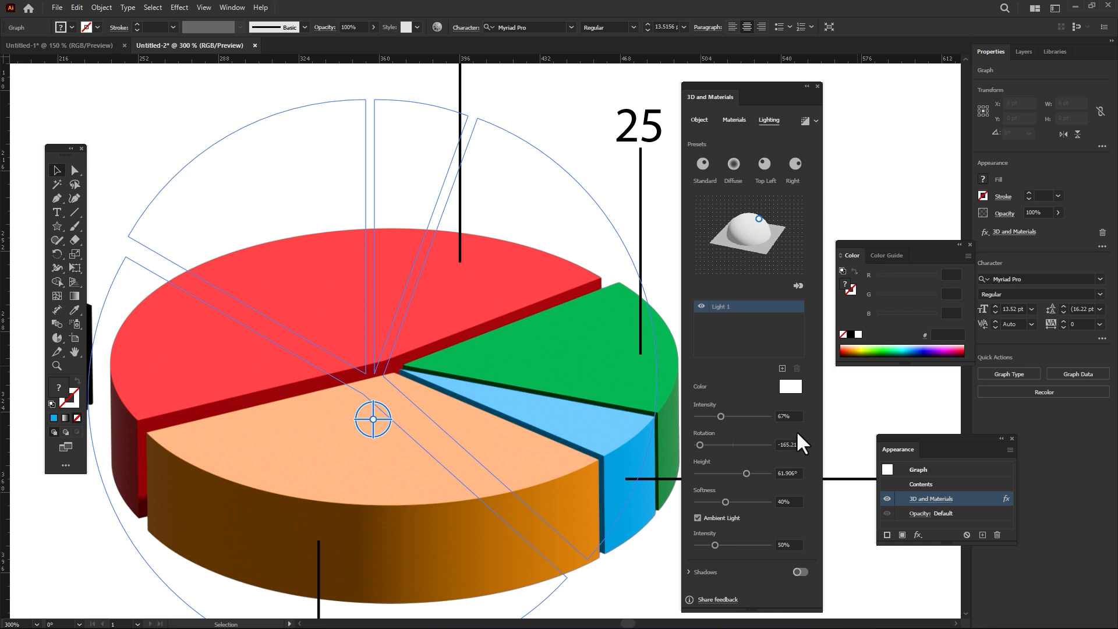
mouse_move(700, 444)
mouse_down()
mouse_move(717, 443)
mouse_move(702, 444)
mouse_up()
mouse_move(746, 474)
mouse_down()
mouse_move(737, 469)
mouse_move(754, 465)
mouse_move(731, 460)
mouse_up()
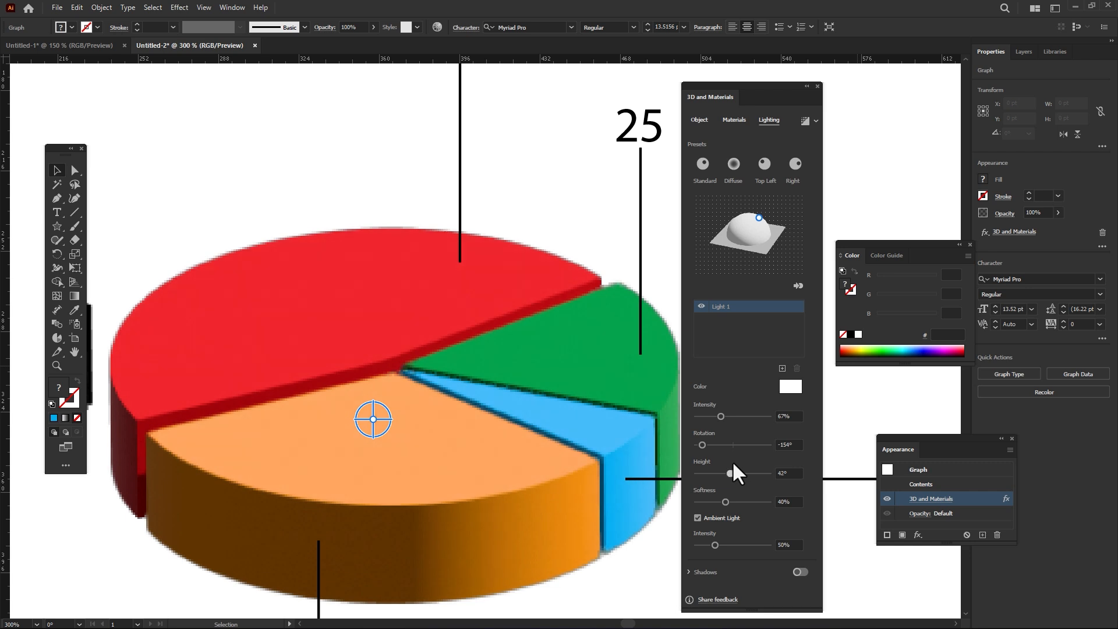
Step: Set the light's softness to 71% and the ambient light intensity to 70%, and turn on shadows
drag(724, 503, 763, 499)
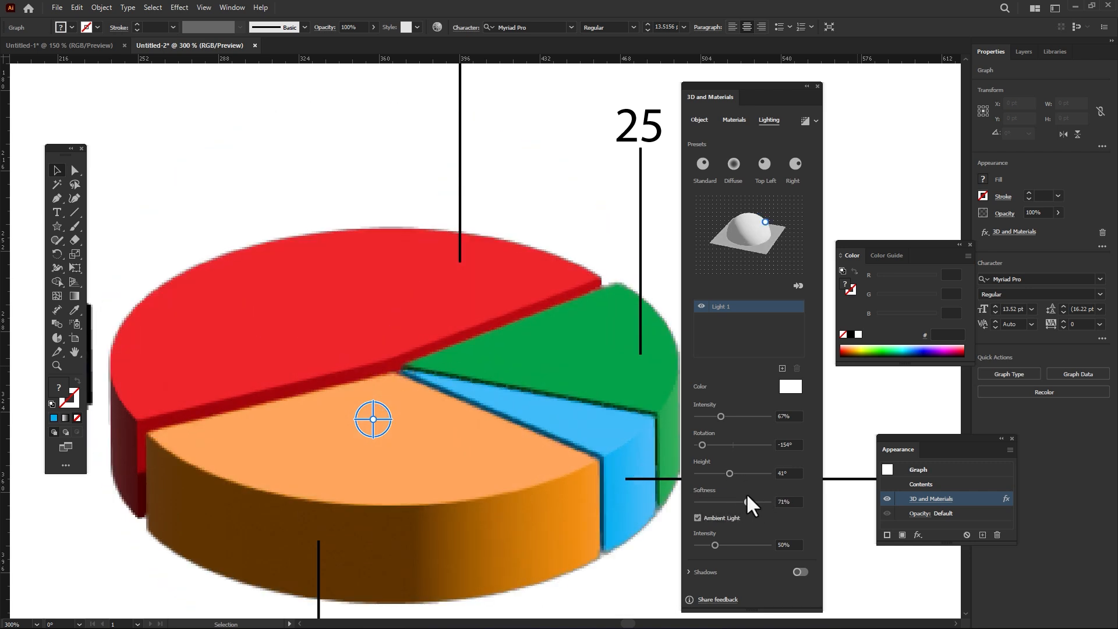
drag(715, 544, 722, 541)
click(799, 570)
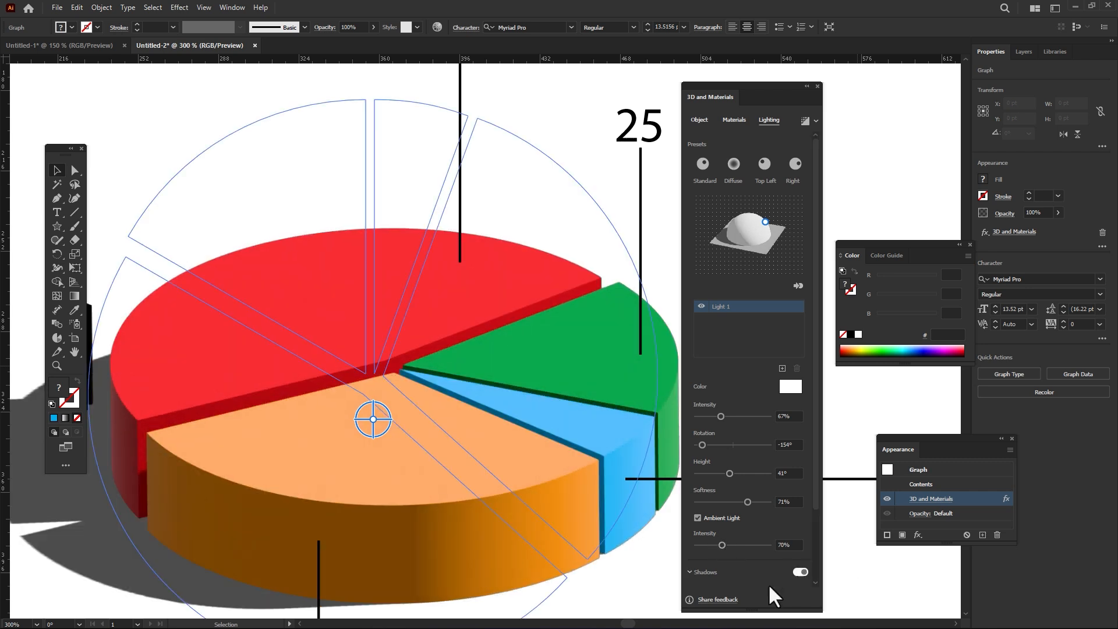
Step: Keep the shadow's distance from the object at 0% and set the shadow bounds to 55%
scroll(727, 569, down, 3)
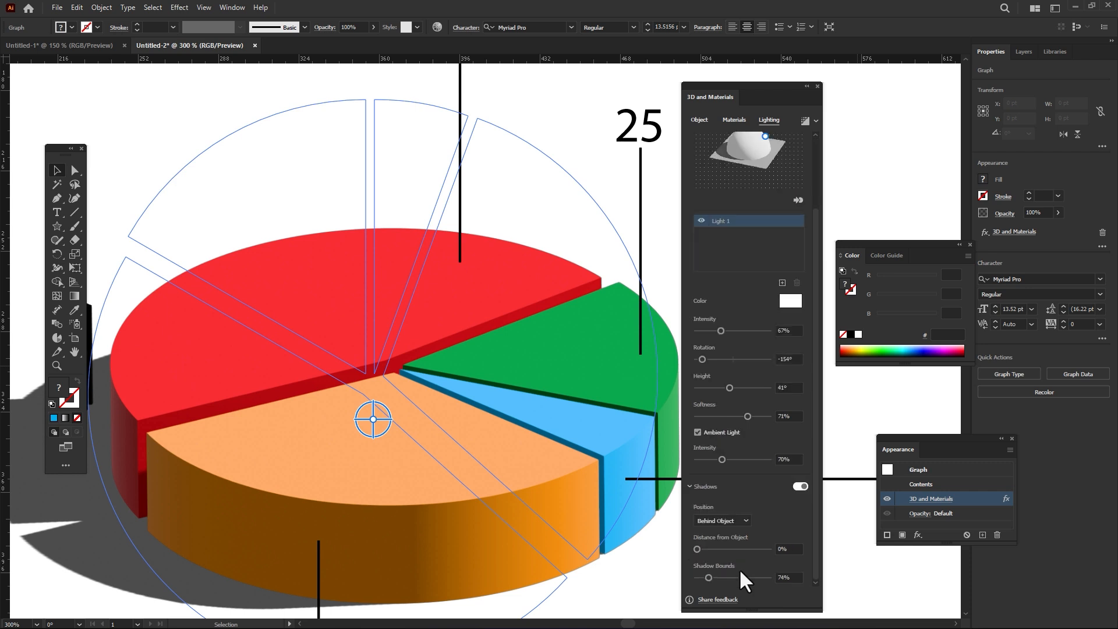
drag(697, 549, 682, 543)
drag(709, 578, 696, 547)
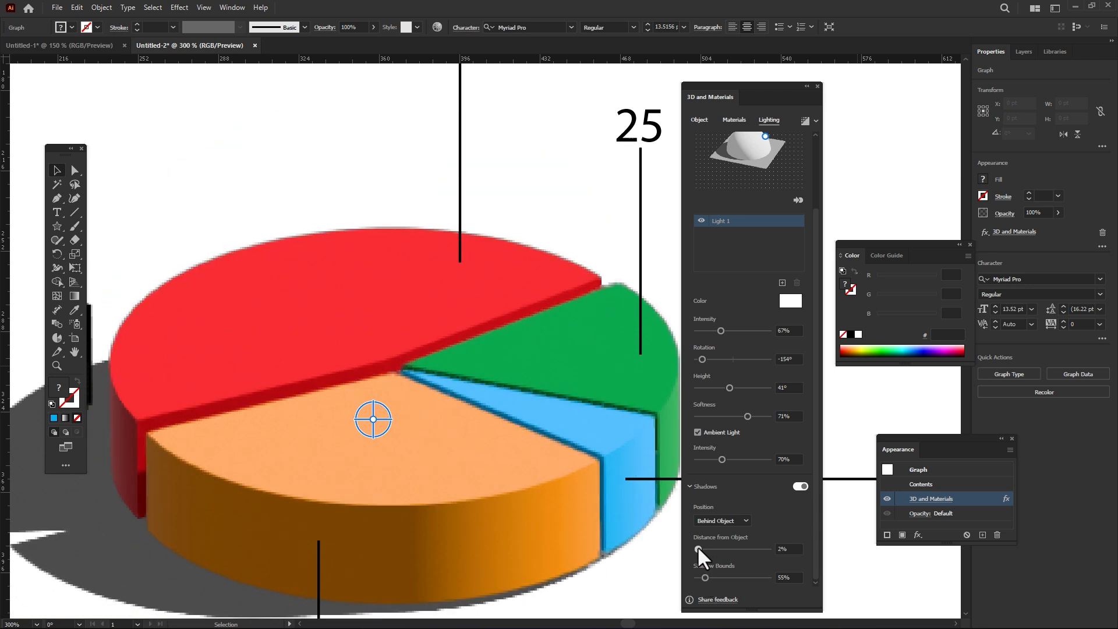
Step: Try the Below Object shadow position on the pie graph and return it to Behind Object
click(739, 521)
click(738, 544)
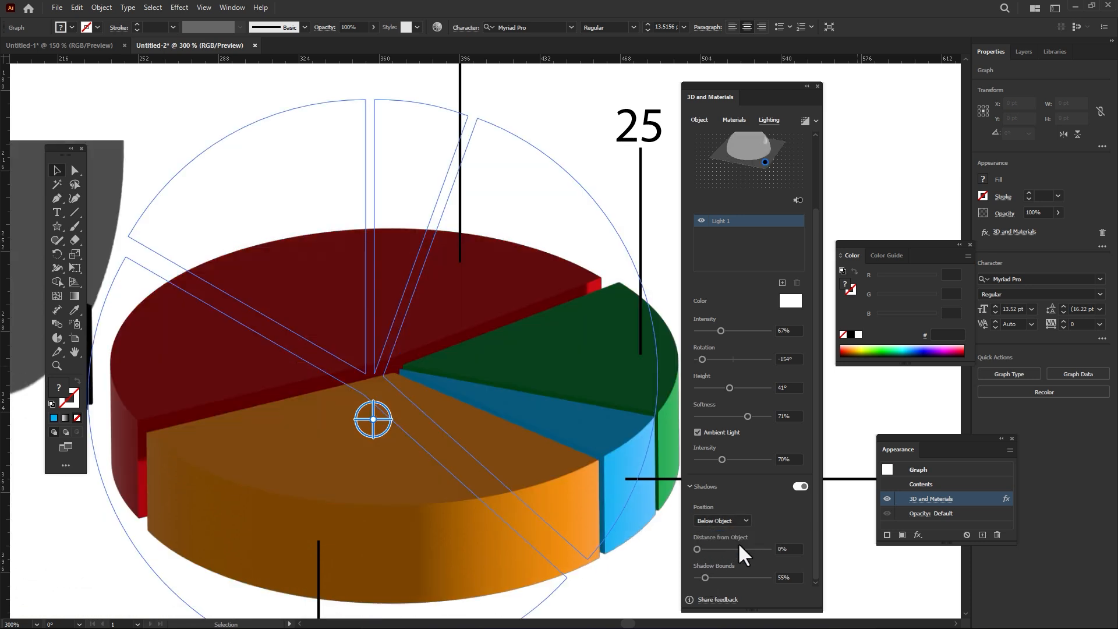
click(740, 519)
click(737, 532)
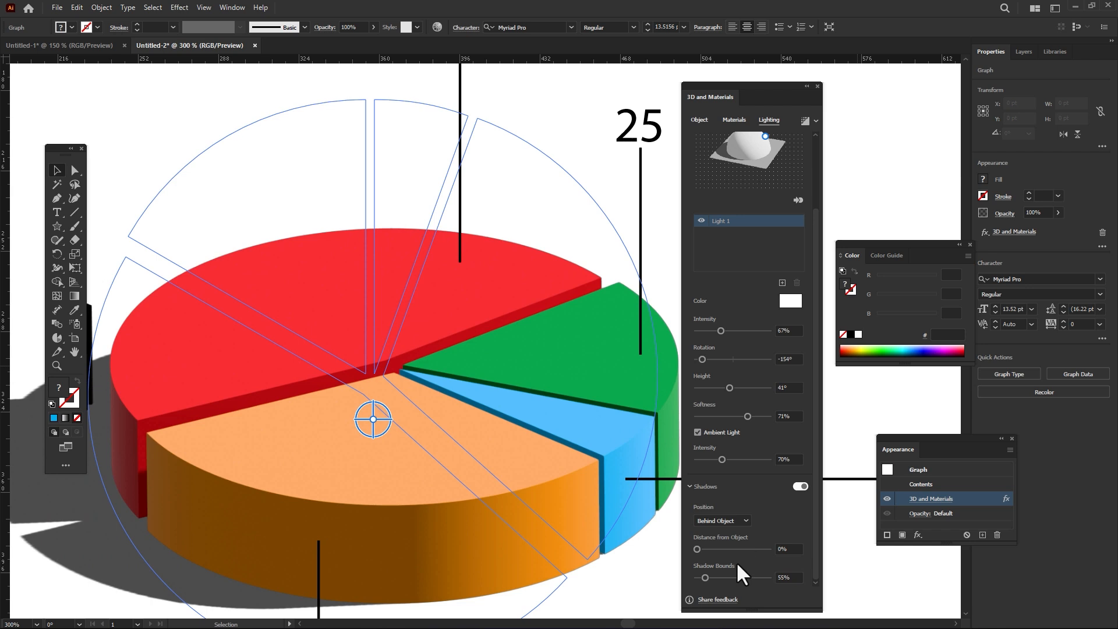
Step: Deselect the graph and examine the lighting and shadows of the whole pie chart and its slices up close
click(198, 175)
scroll(319, 260, down, 2)
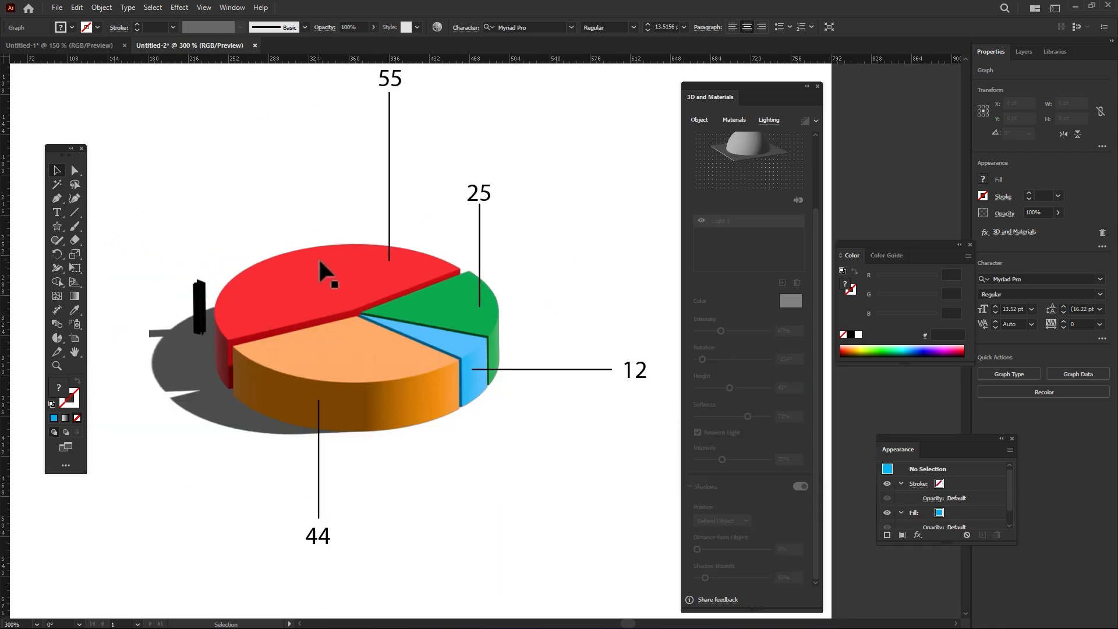
scroll(424, 344, up, 1)
drag(415, 338, 392, 312)
scroll(414, 414, down, 1)
scroll(245, 312, up, 2)
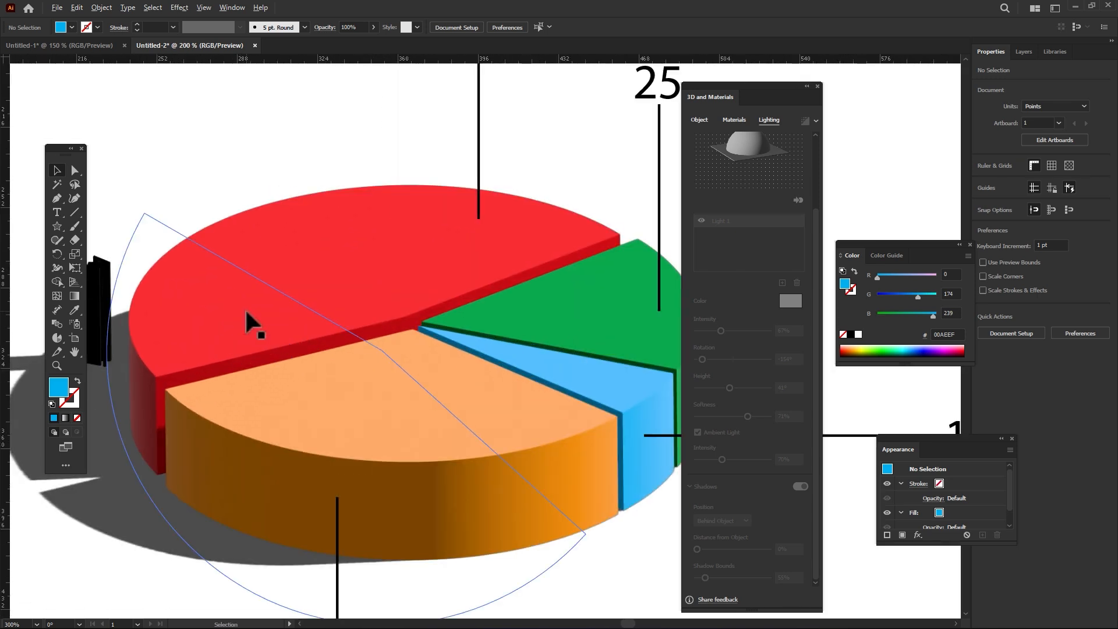